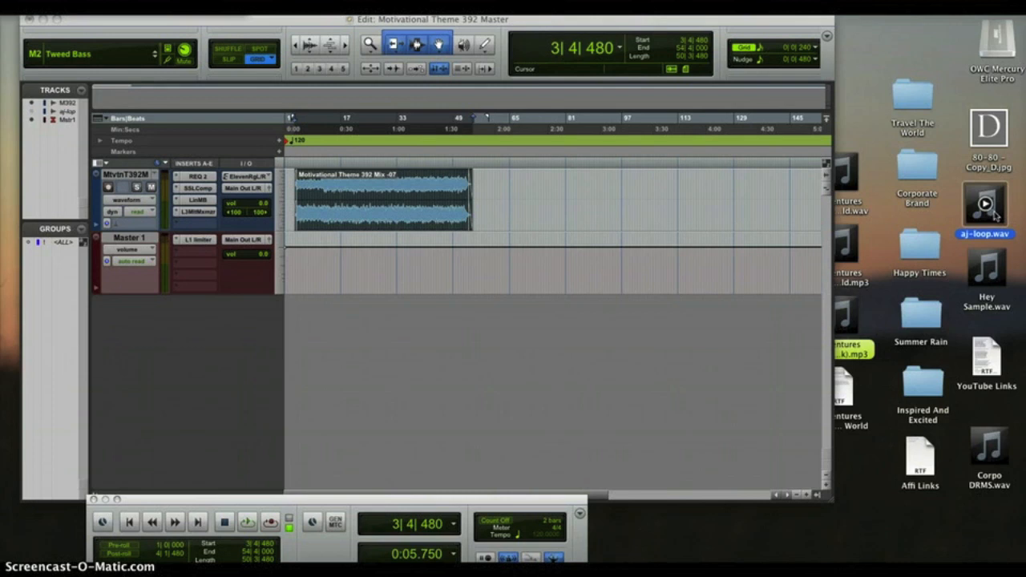
# - Import aj-loop.wav as a track above Master 1 and move its region to 5|3|480
pyautogui.moveTo(994, 213); pyautogui.dragTo(314, 393)
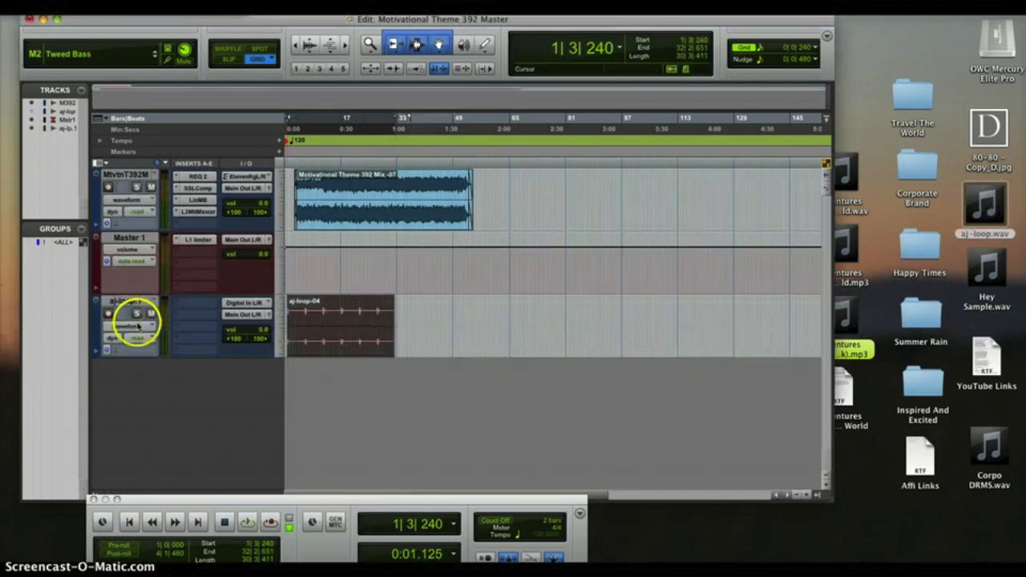
pyautogui.moveTo(130, 301); pyautogui.dragTo(132, 239)
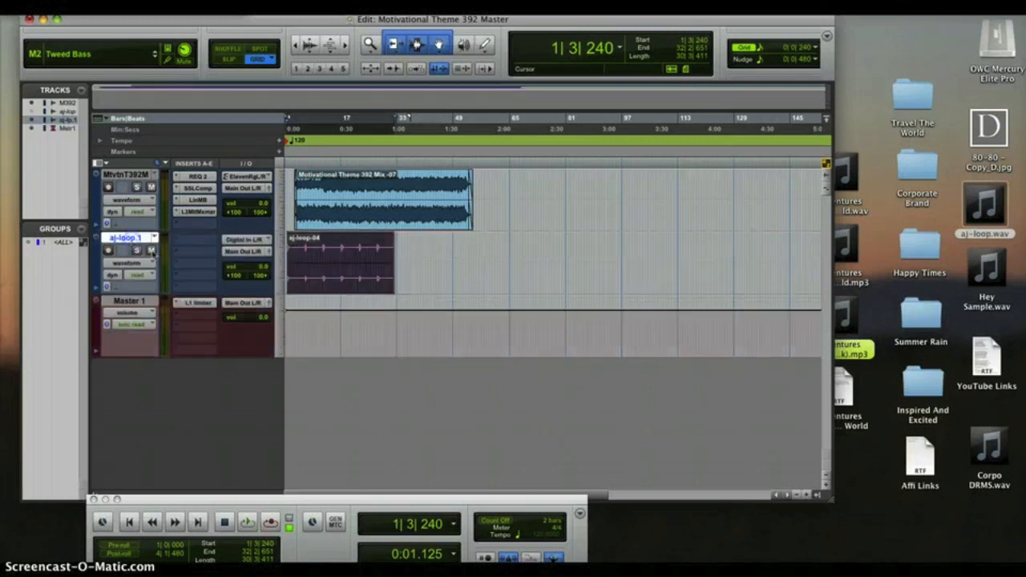
pyautogui.moveTo(306, 278); pyautogui.dragTo(326, 275)
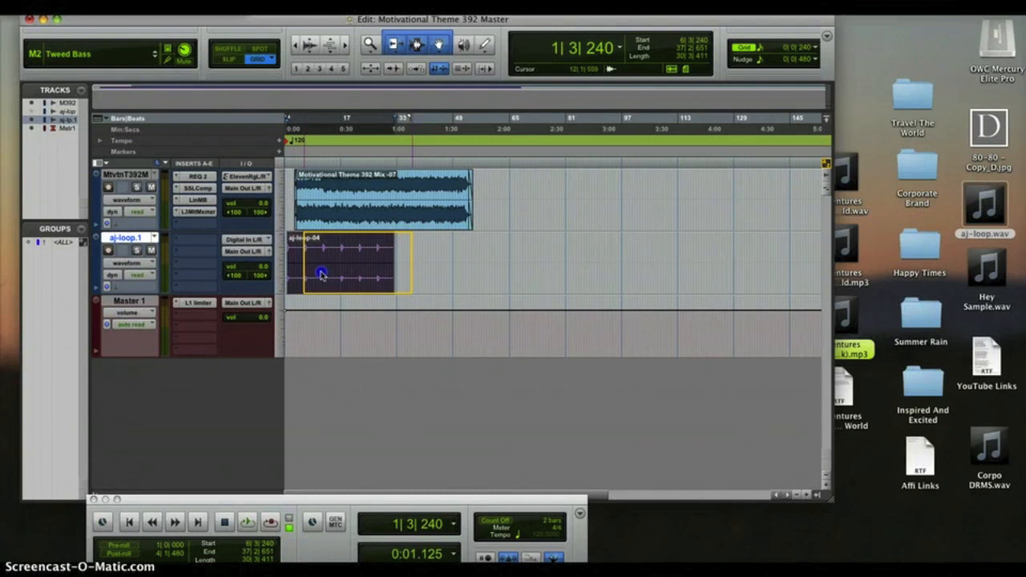
pyautogui.moveTo(320, 275); pyautogui.dragTo(320, 276)
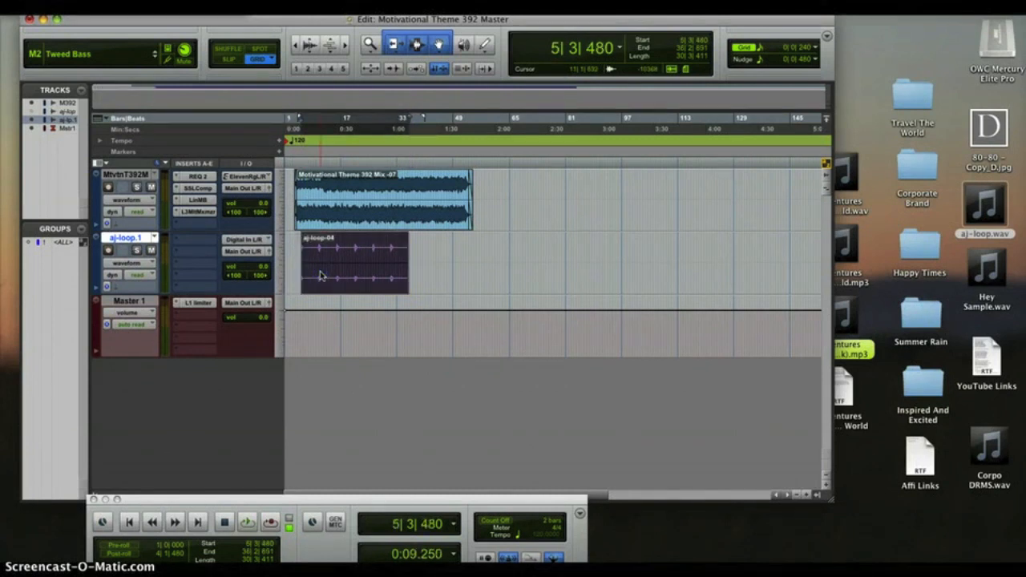
pyautogui.moveTo(826, 495); pyautogui.dragTo(870, 501)
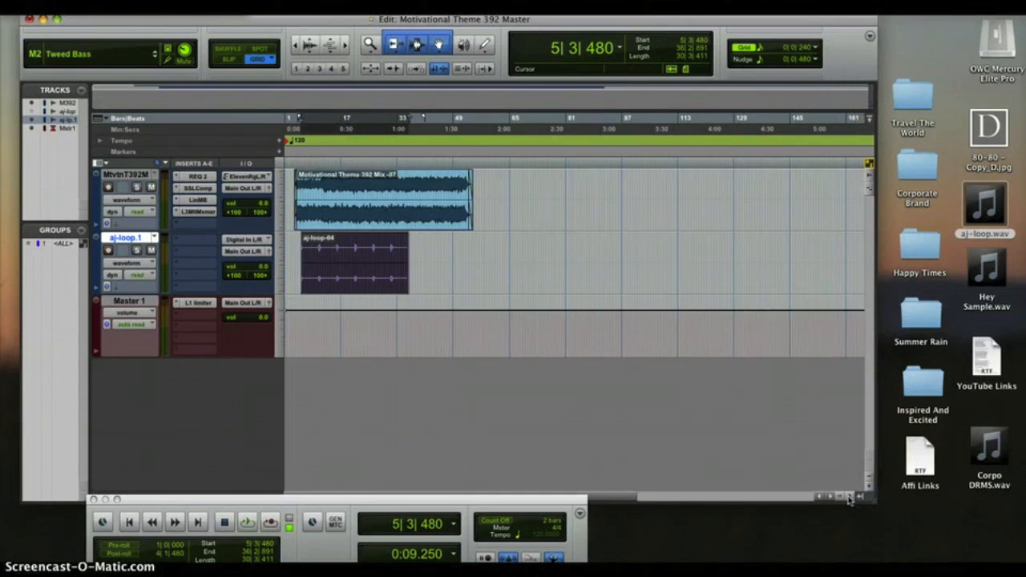
# - Zoom in and shift the aj-loop-04 region one beat earlier to 5|2|480
pyautogui.click(849, 497)
pyautogui.click(850, 497)
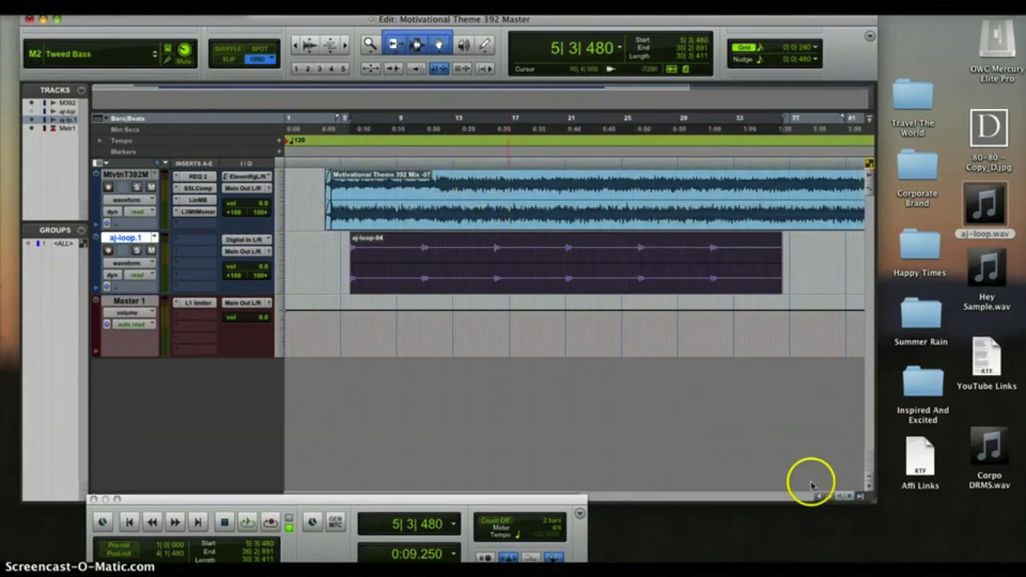
pyautogui.moveTo(873, 504); pyautogui.dragTo(972, 517)
pyautogui.click(940, 513)
pyautogui.click(407, 276)
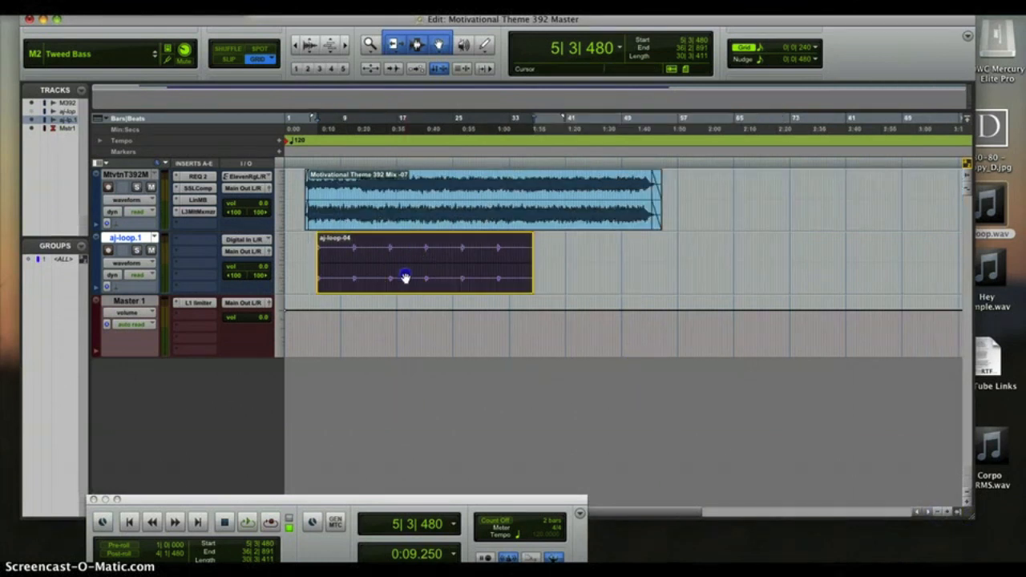
pyautogui.moveTo(404, 278); pyautogui.dragTo(405, 278)
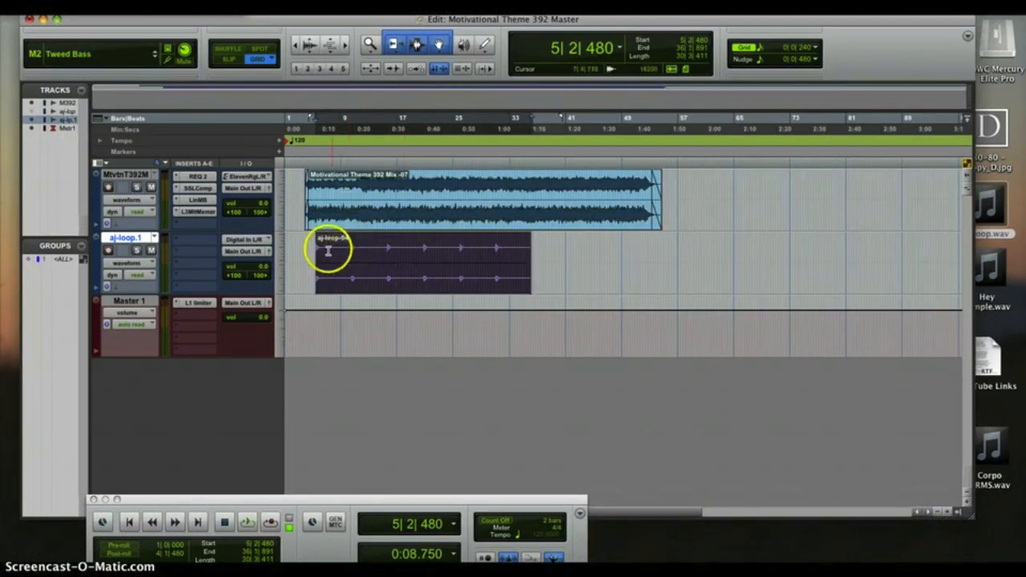
# - Solo the aj-loop track, audition it, and pull aj-loop-04 earlier toward the mix's start
pyautogui.click(137, 250)
pyautogui.click(183, 50)
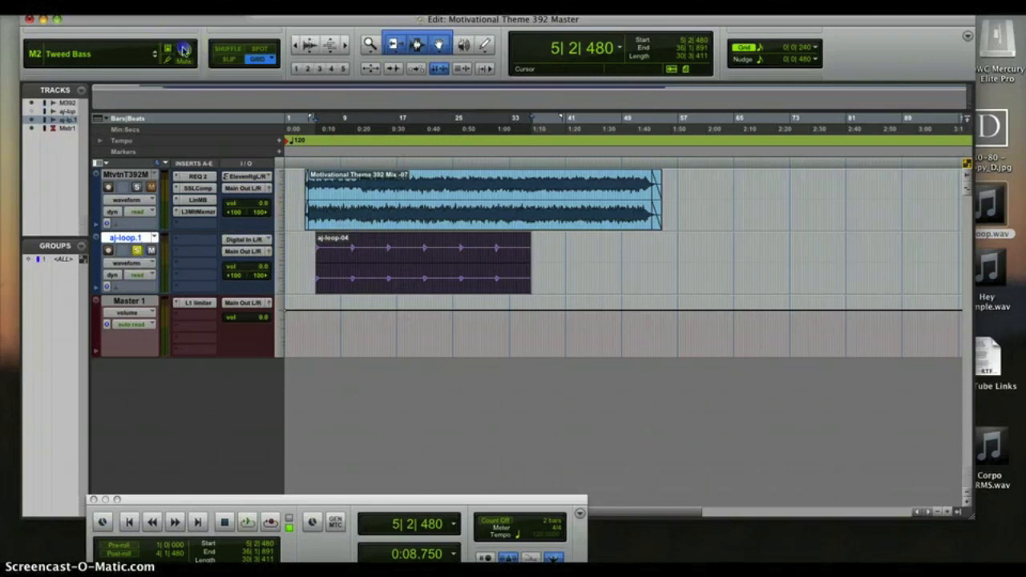
pyautogui.click(247, 522)
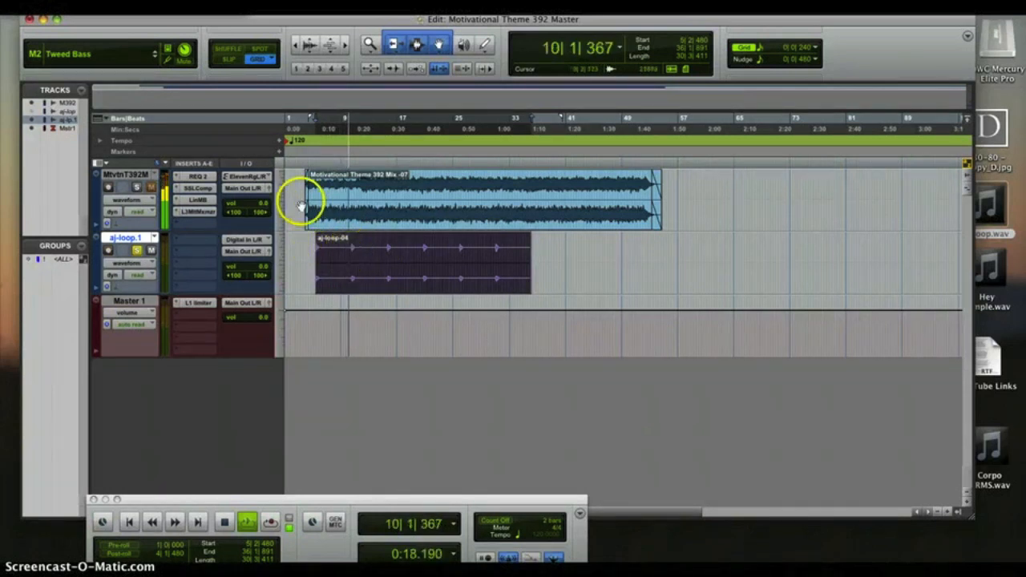
pyautogui.click(226, 522)
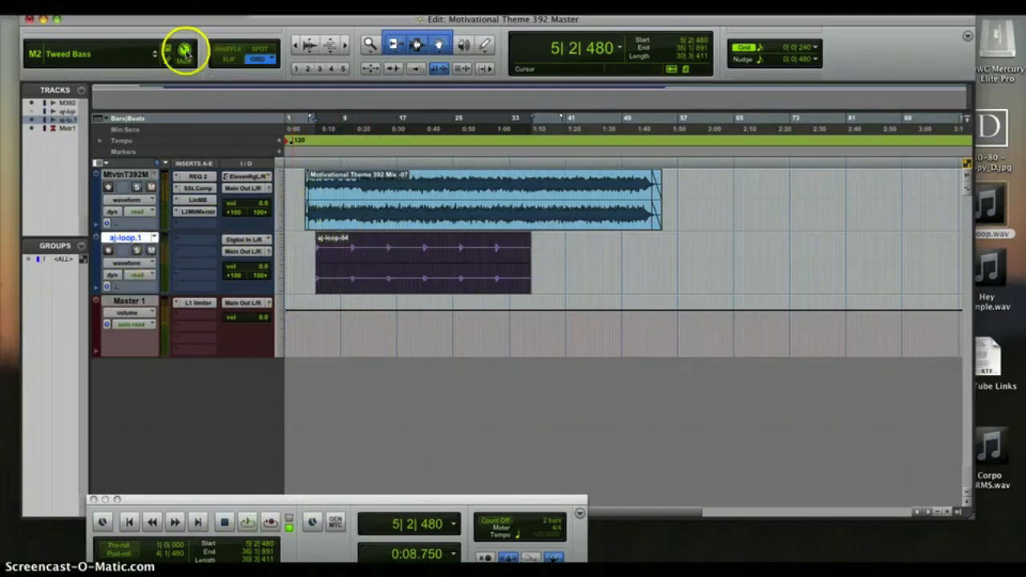
pyautogui.moveTo(402, 279); pyautogui.dragTo(347, 269)
pyautogui.click(346, 271)
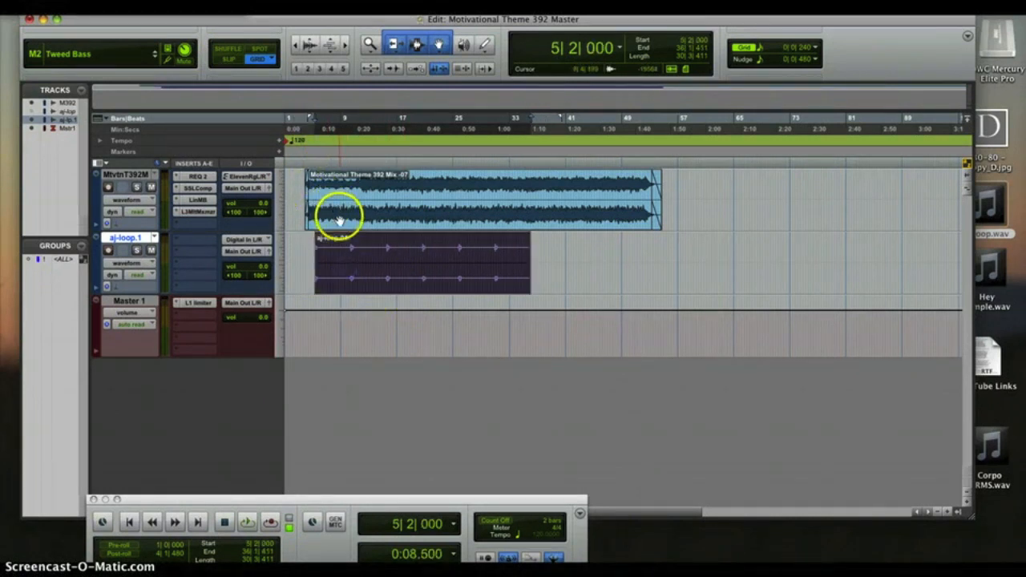
pyautogui.click(338, 220)
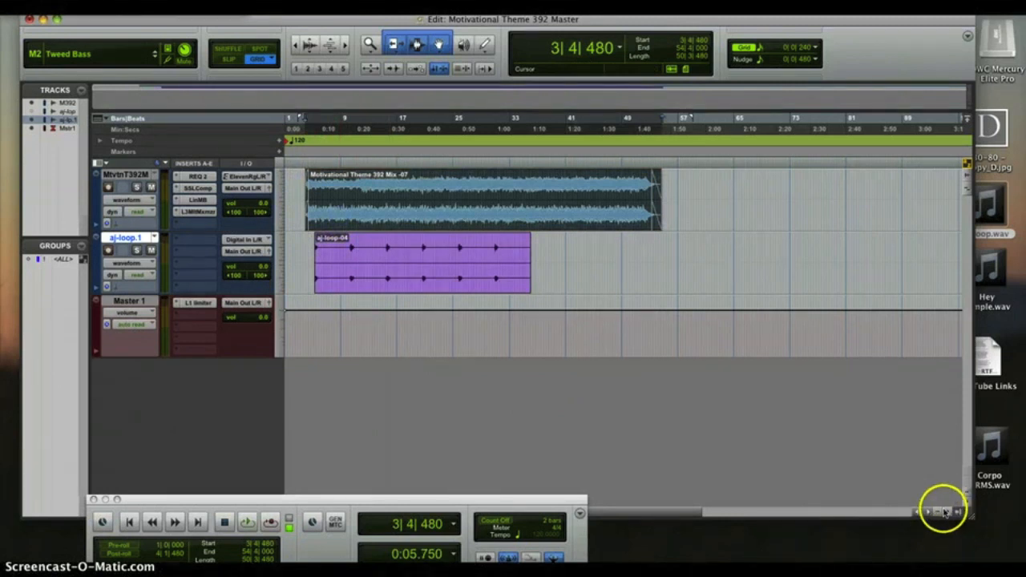
# - Zoom in on the song start and play a few seconds of the mix
pyautogui.click(946, 512)
pyautogui.click(946, 512)
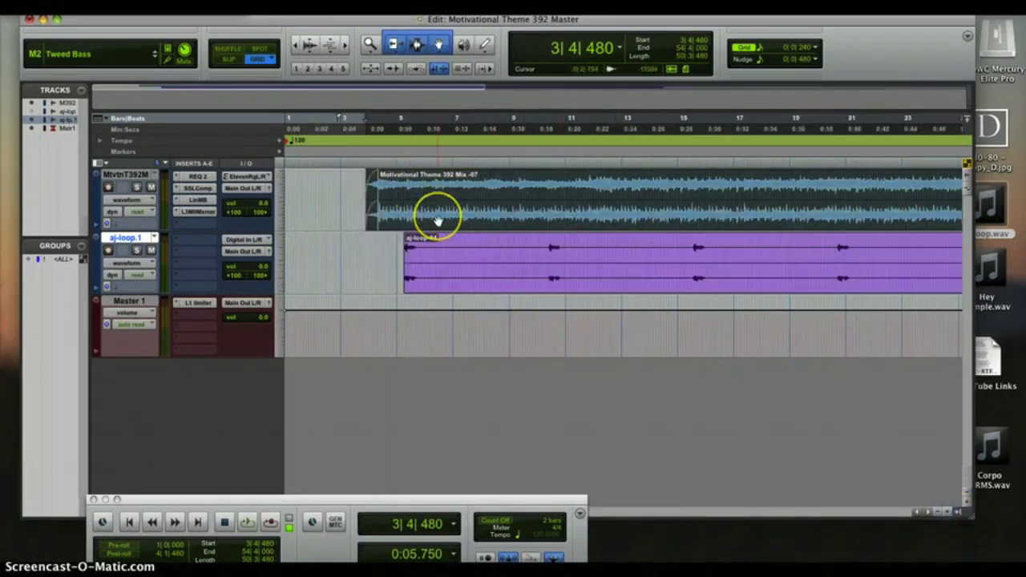
pyautogui.press('space')
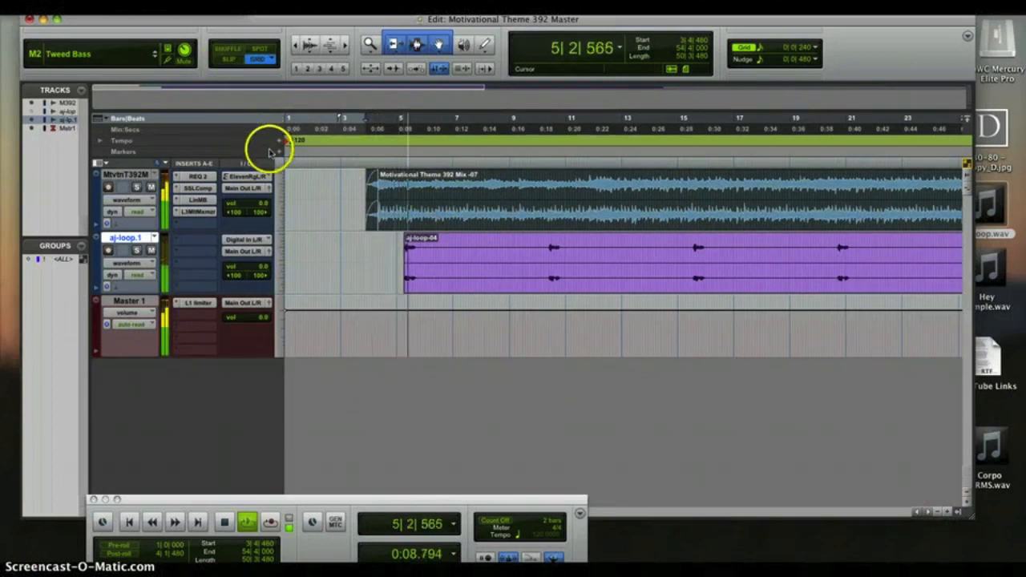
pyautogui.click(225, 522)
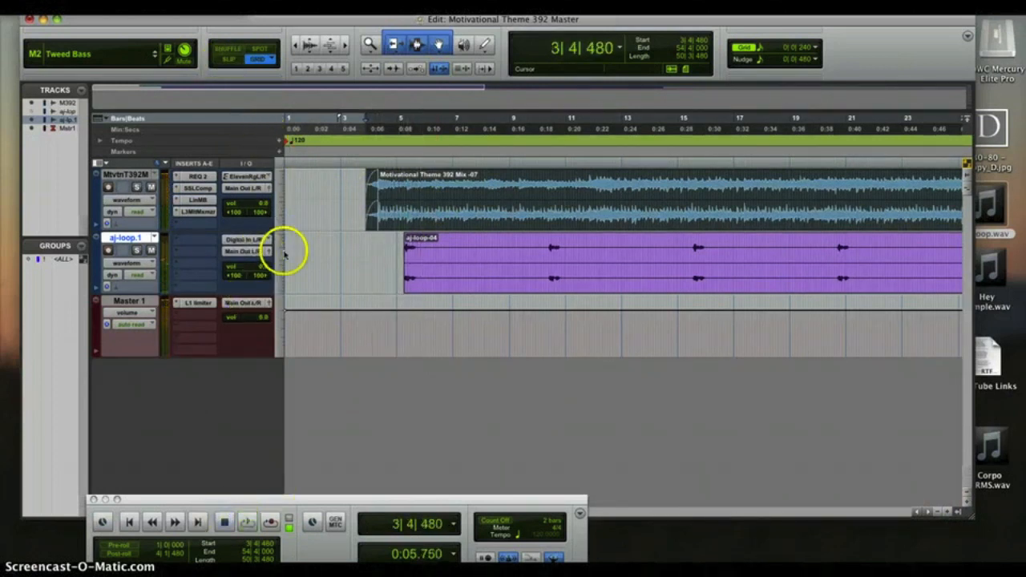
# - Raise the aj-loop track's output volume to about +4.9 dB, then zoom back out
pyautogui.click(266, 251)
pyautogui.click(547, 402)
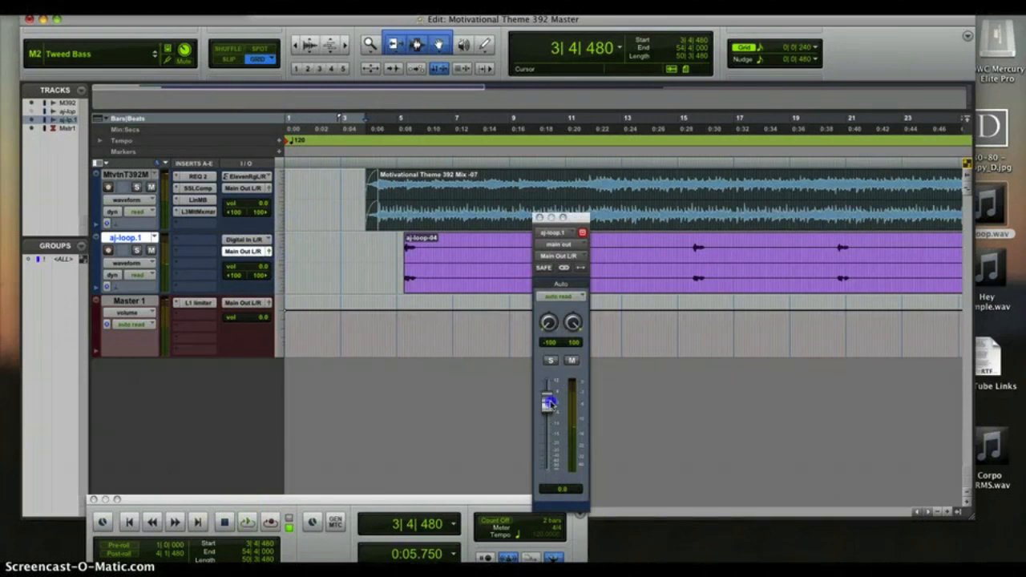
pyautogui.moveTo(554, 395); pyautogui.dragTo(554, 393)
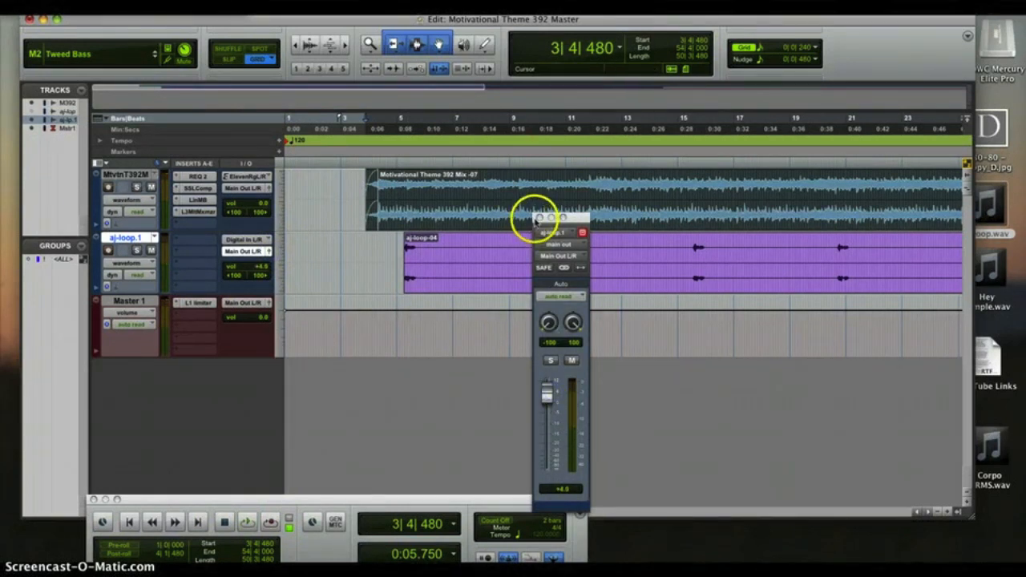
pyautogui.click(537, 220)
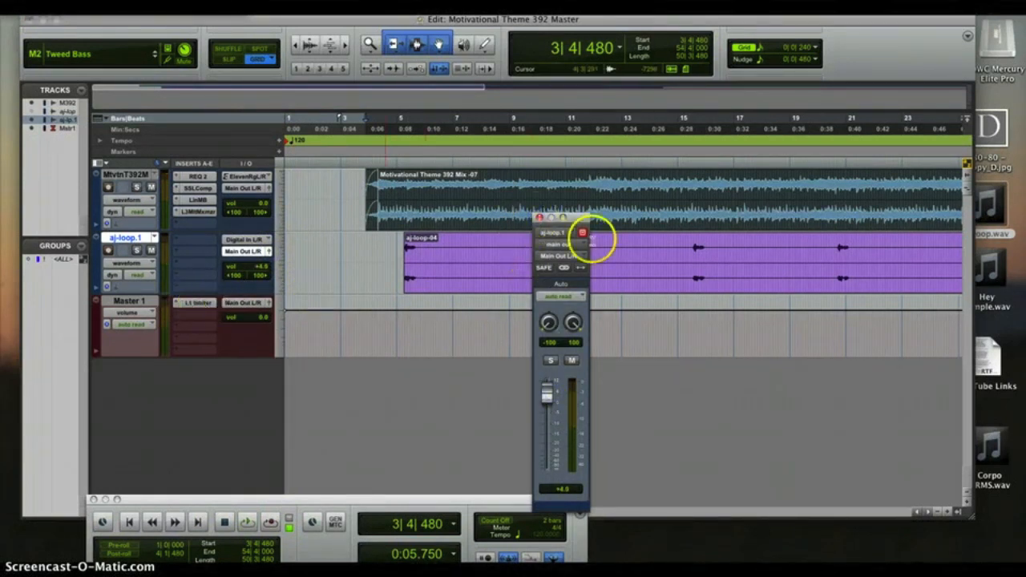
pyautogui.click(539, 217)
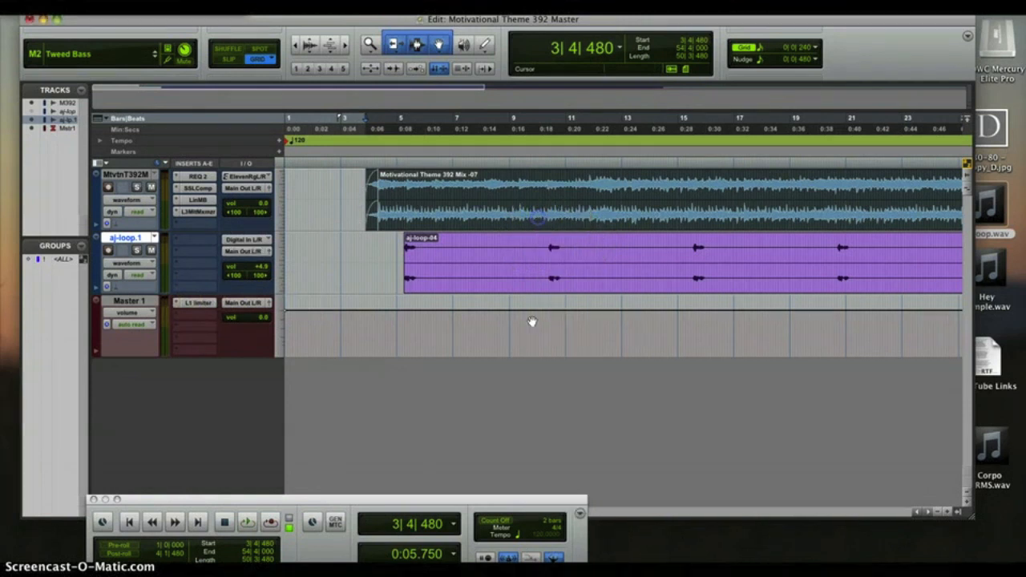
pyautogui.click(938, 511)
pyautogui.click(938, 512)
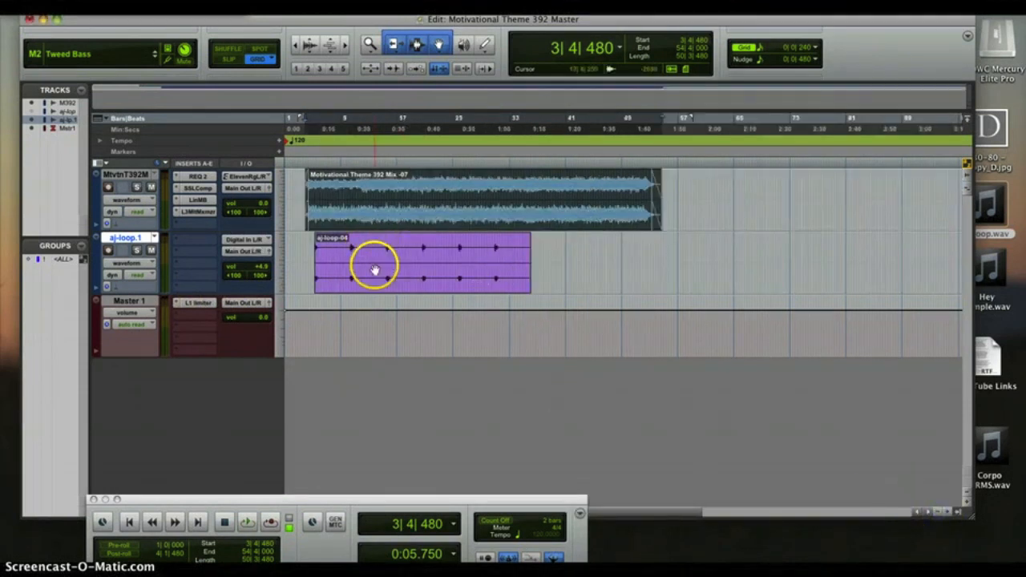
# - Duplicate aj-loop-04 right after itself as aj-loop-05 and trim the copy shorter
pyautogui.press('space')
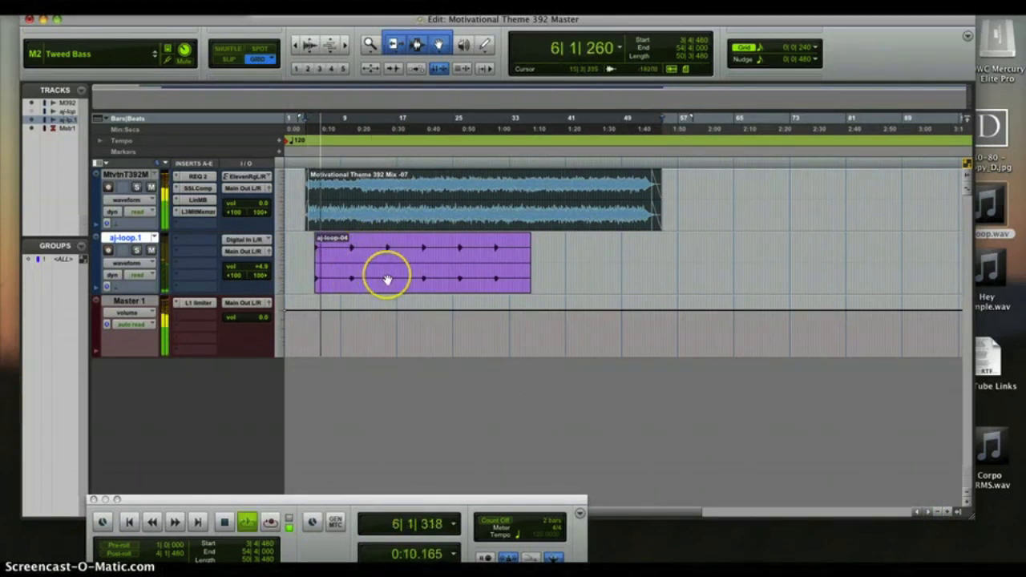
pyautogui.press('space')
pyautogui.click(387, 279)
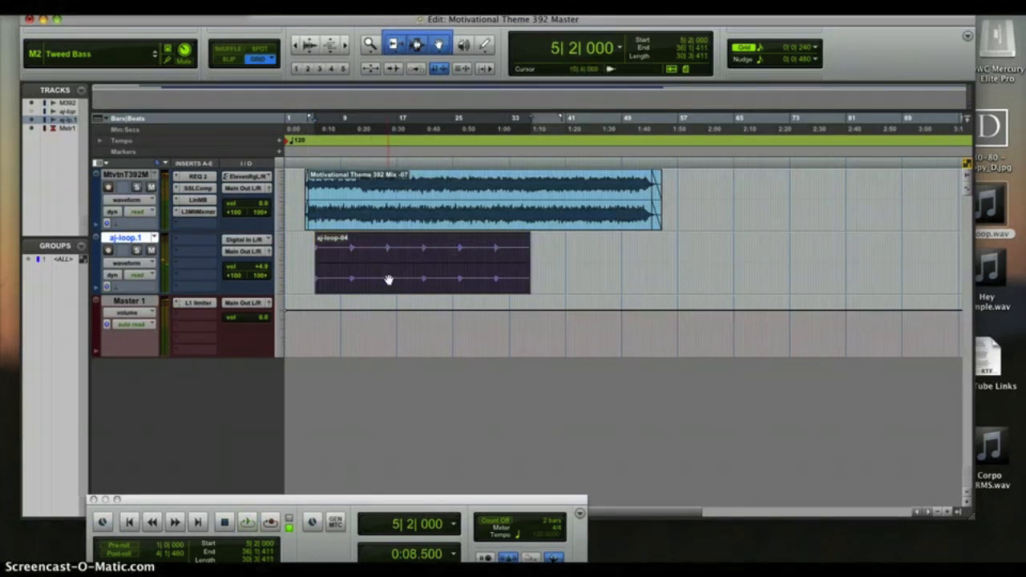
pyautogui.press('super+d')
pyautogui.moveTo(746, 256); pyautogui.dragTo(660, 256)
# - Play the mix from around bar 19
pyautogui.click(521, 218)
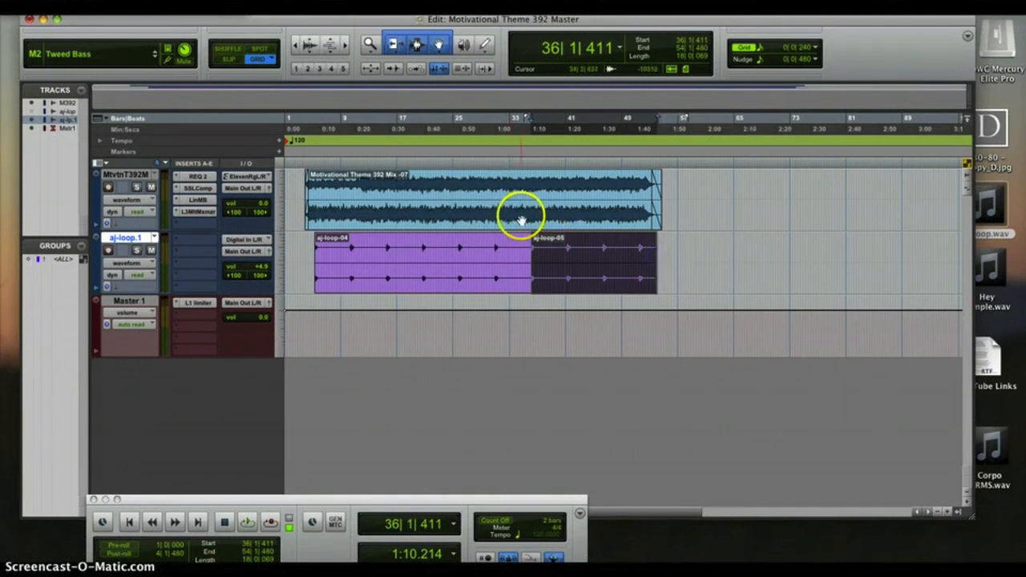
pyautogui.click(605, 240)
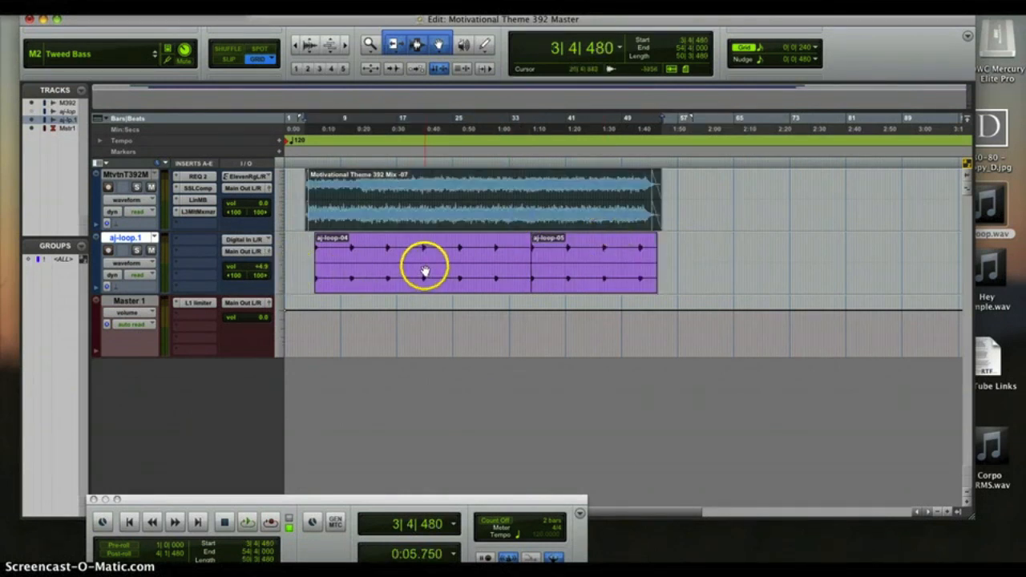
pyautogui.click(415, 124)
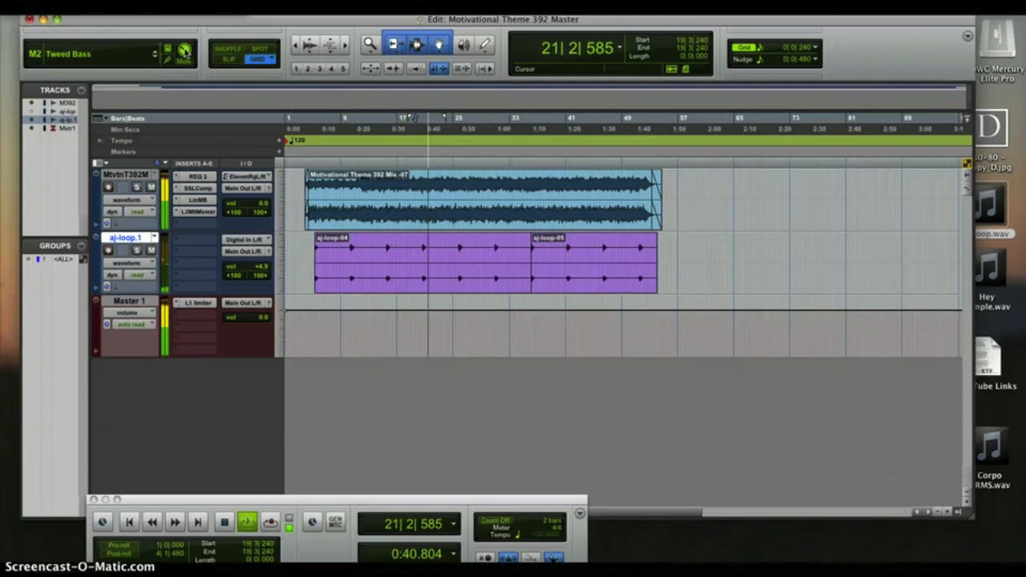
pyautogui.press('space')
# - Play the mix from bar 25, then select the whole Motivational Theme 392 Mix clip
pyautogui.click(466, 128)
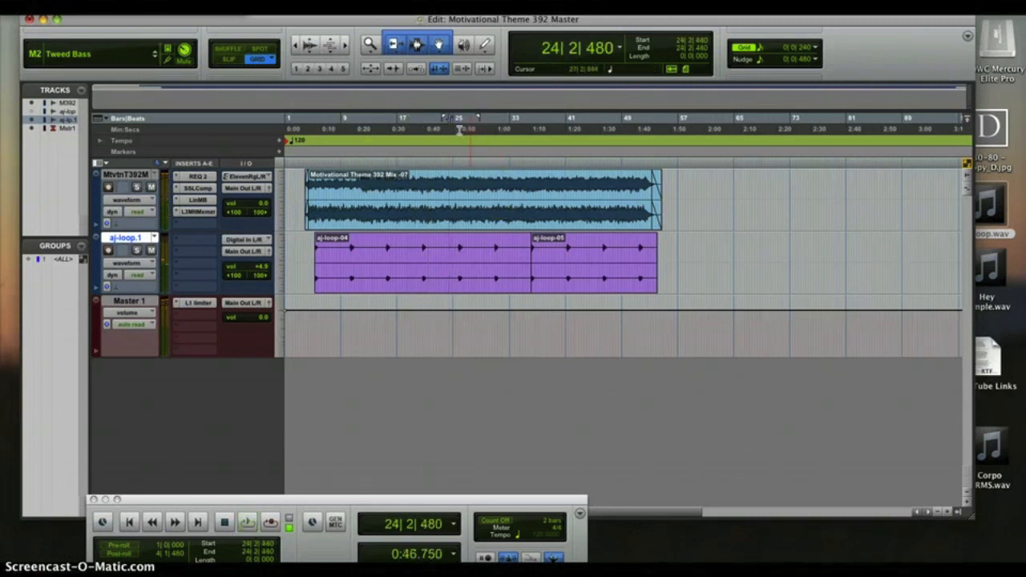
pyautogui.click(459, 128)
pyautogui.press('space')
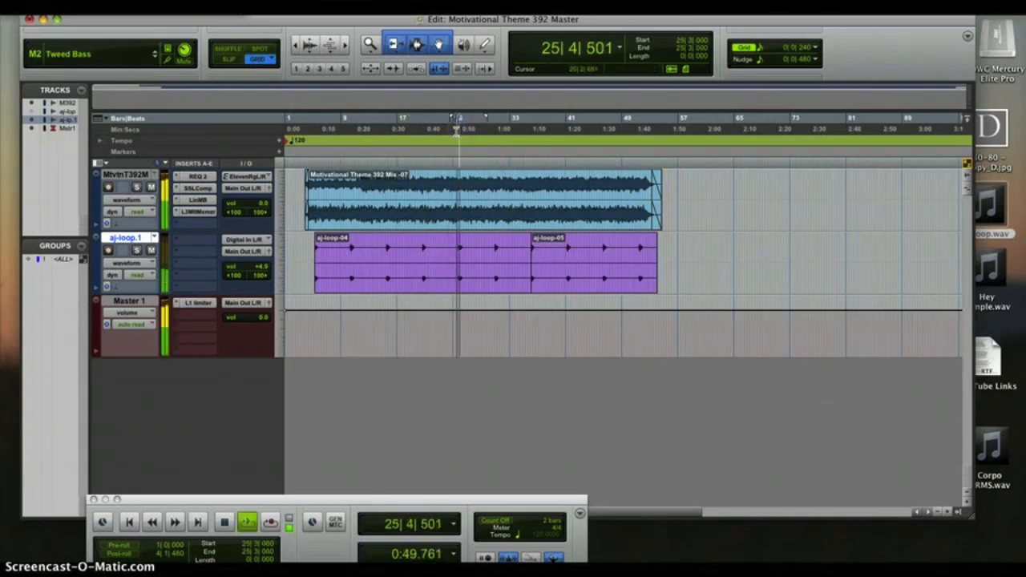
pyautogui.press('space')
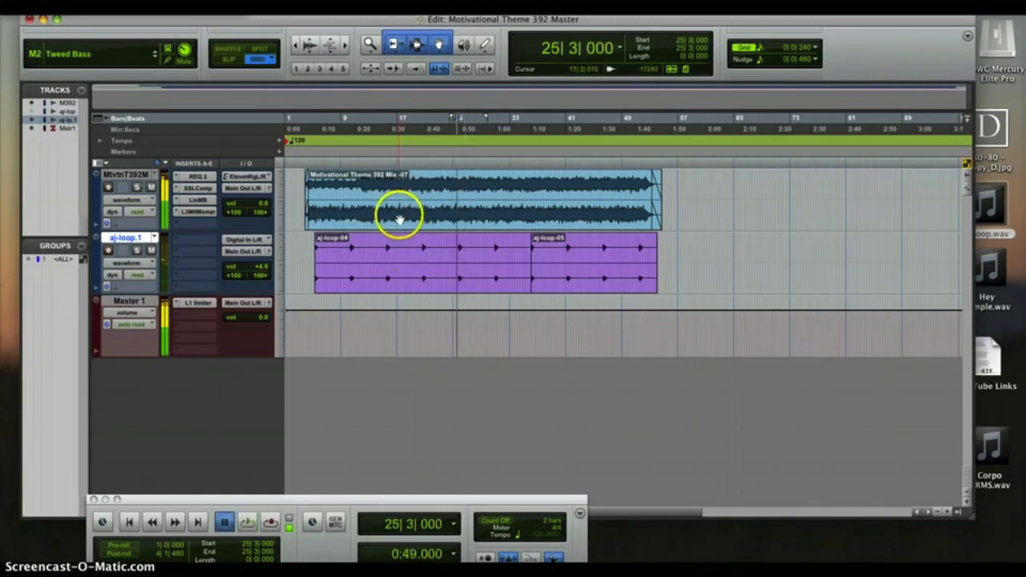
pyautogui.click(390, 226)
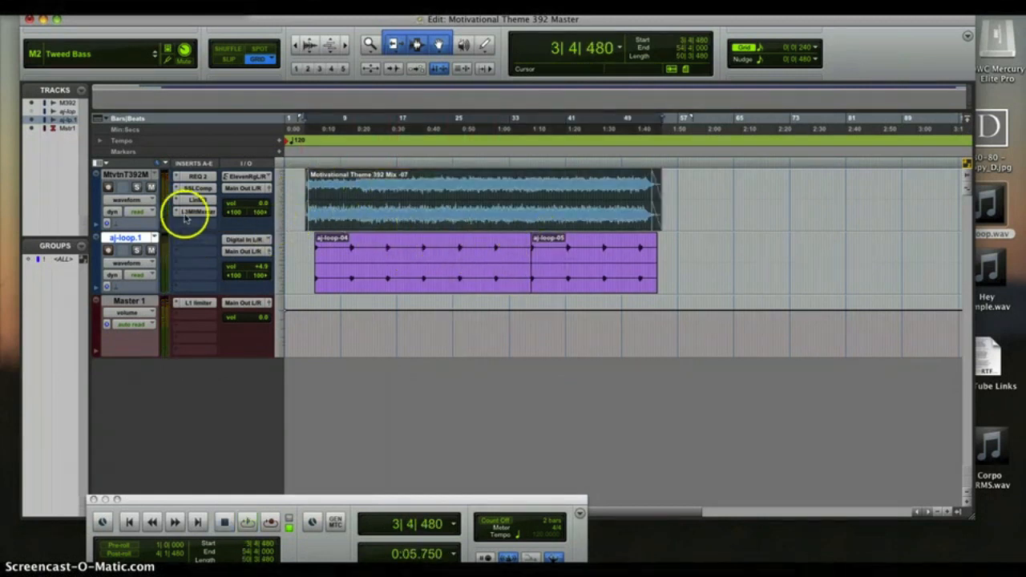
# - Mute the aj-loop.1 watermark track, check Bounce to Disk without exporting, and minimize Pro Tools
pyautogui.click(153, 251)
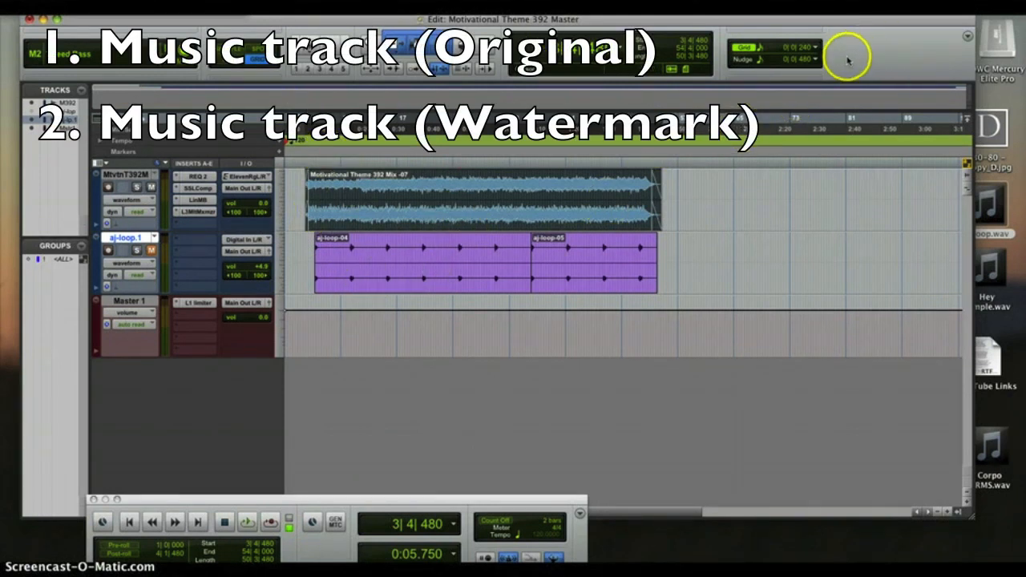
pyautogui.click(101, 7)
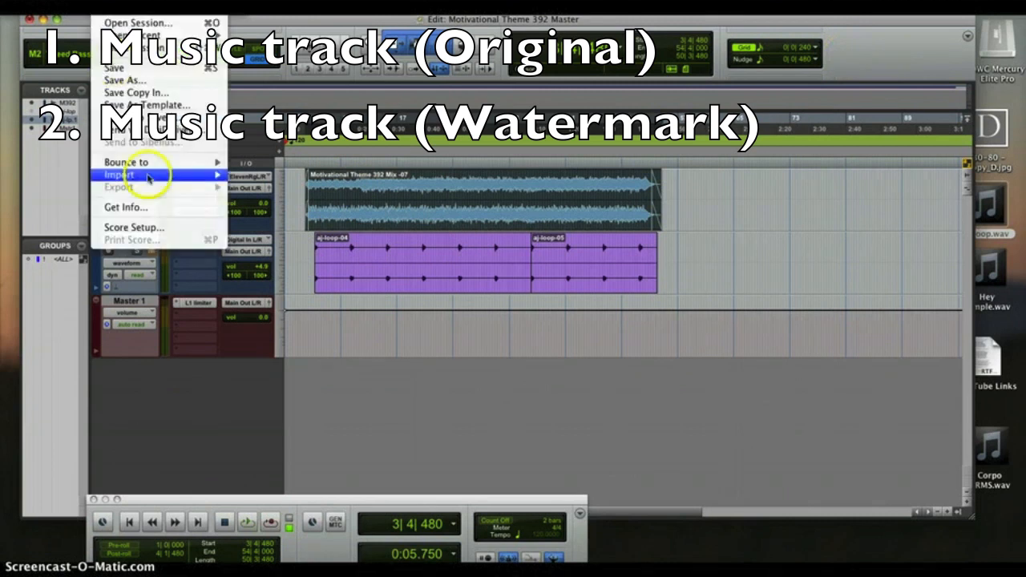
pyautogui.moveTo(142, 163)
pyautogui.click(278, 164)
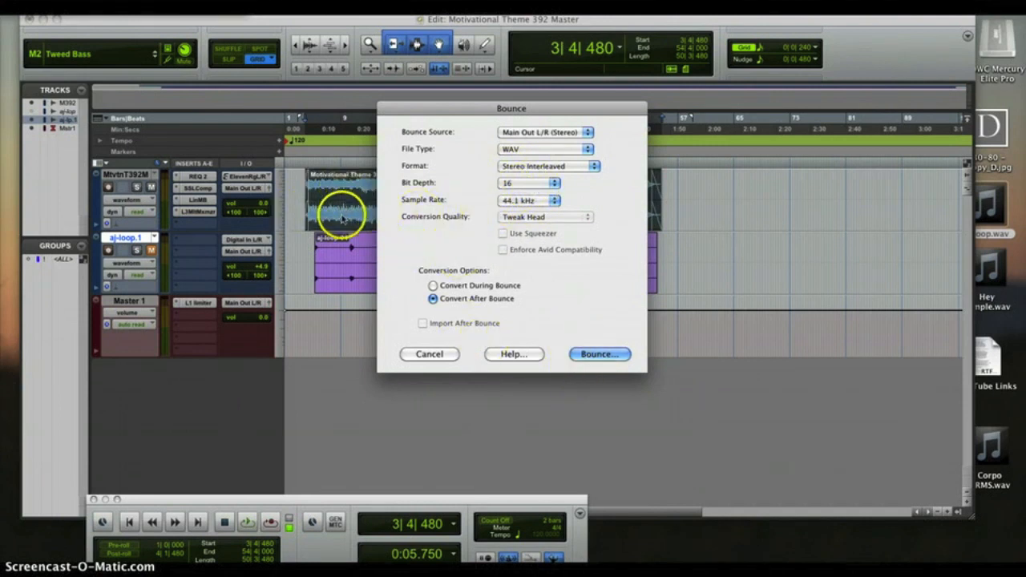
pyautogui.click(431, 354)
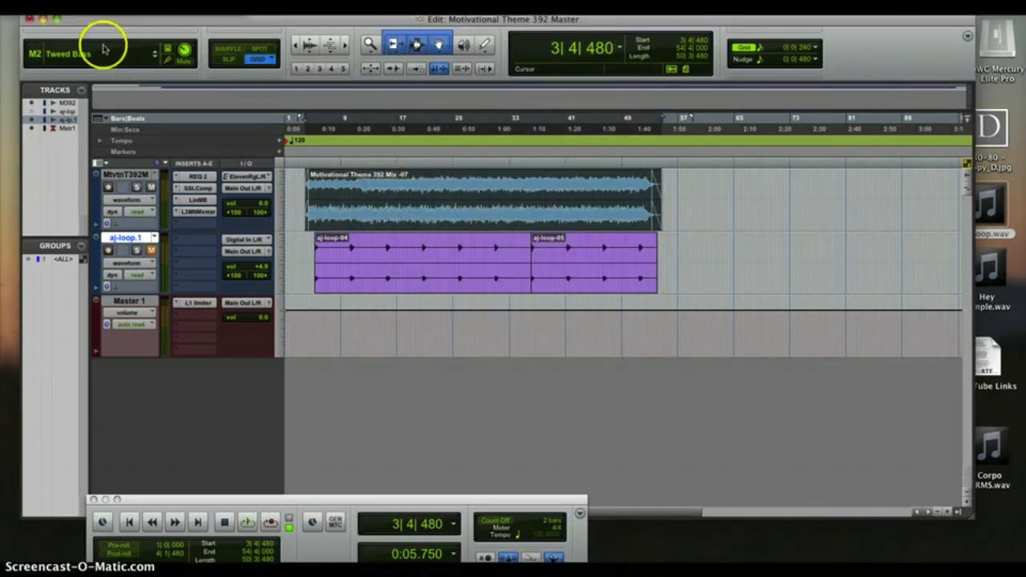
pyautogui.click(44, 18)
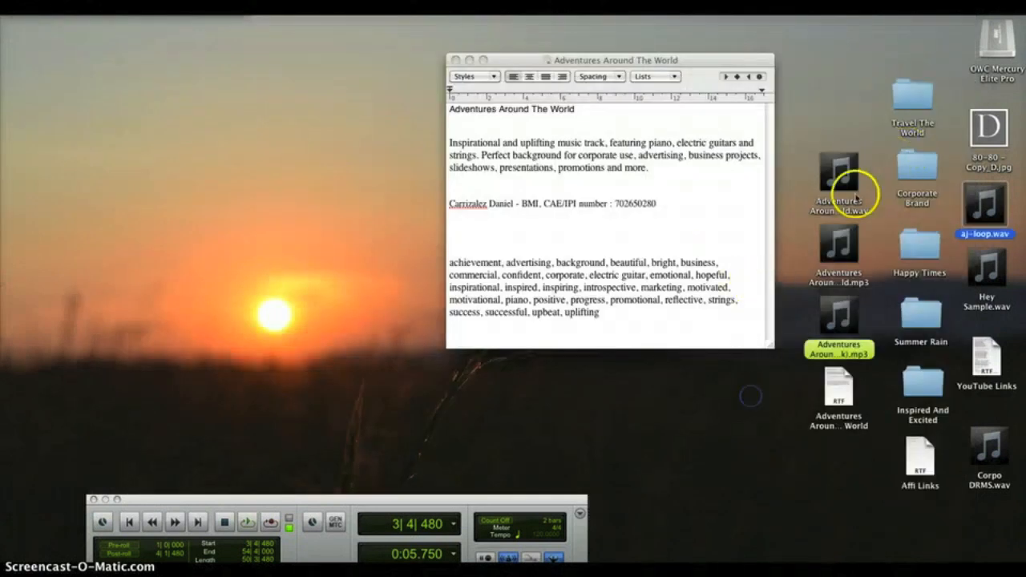
# - Preview Adventures Around The World.wav in Quick Look, then restore Pro Tools and unmute aj-loop.1
pyautogui.click(845, 211)
pyautogui.press('space')
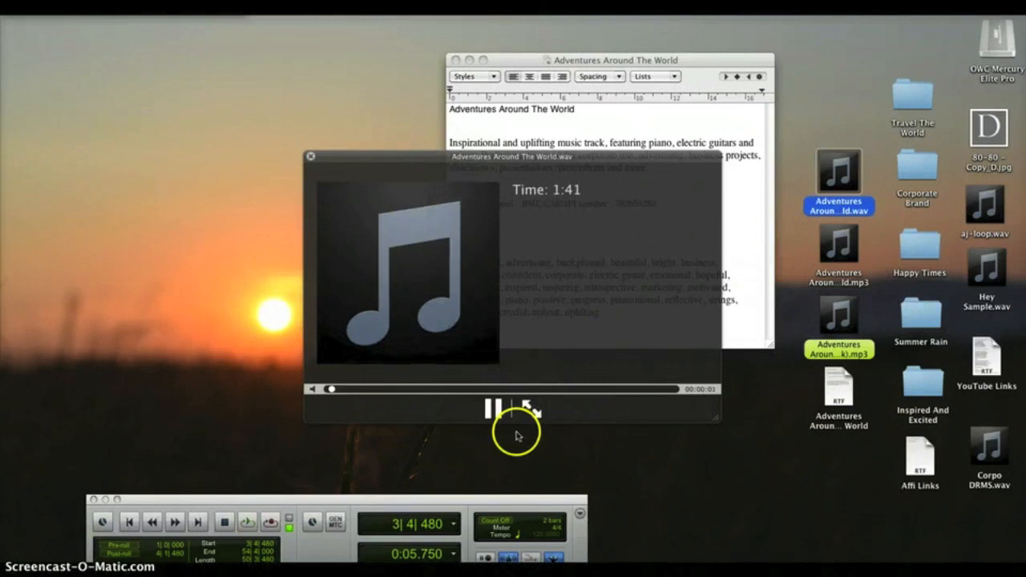
pyautogui.click(490, 410)
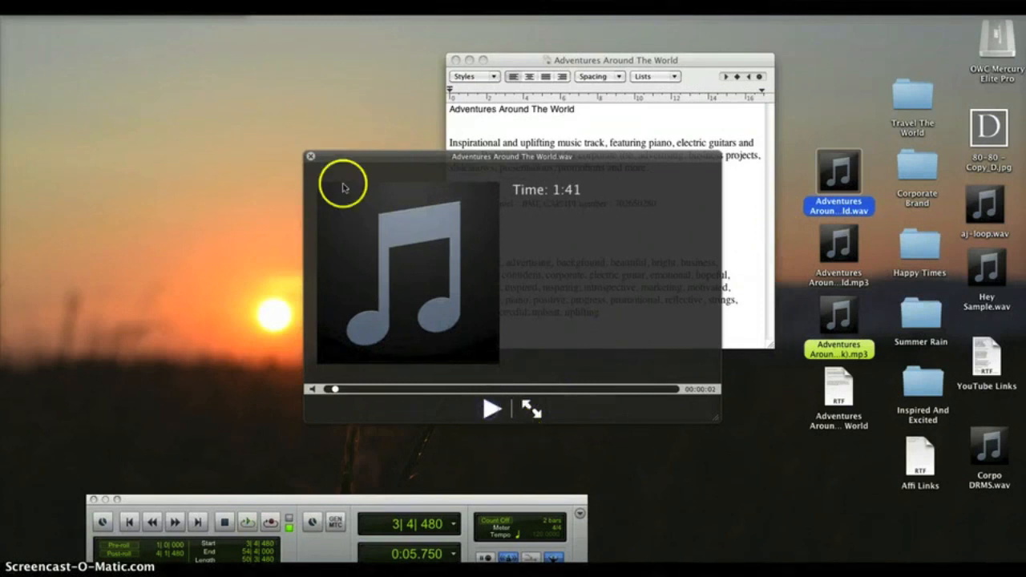
pyautogui.click(311, 156)
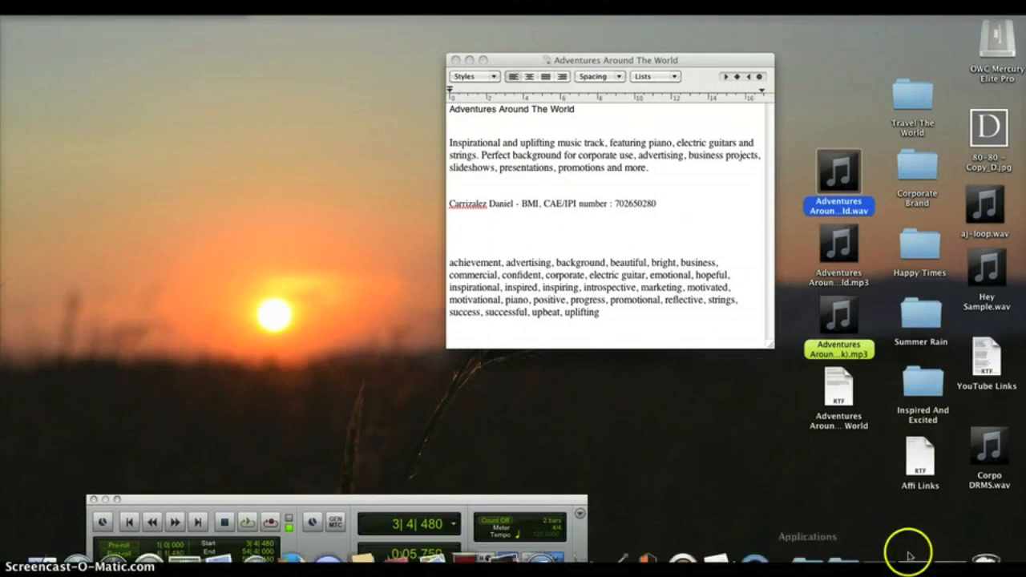
pyautogui.click(938, 554)
pyautogui.click(153, 251)
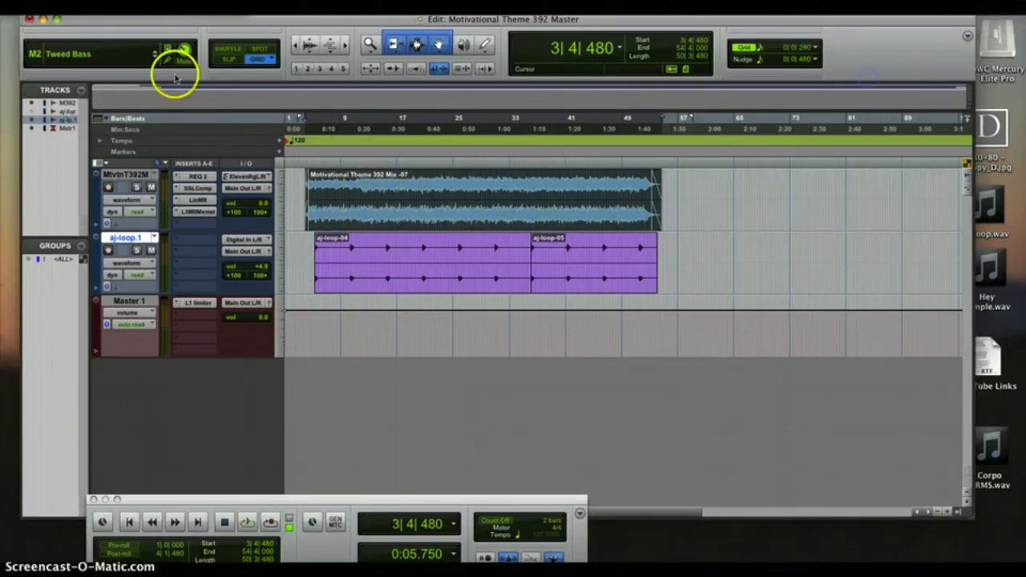
# - Preview the Adventures Around The World (Watermark) mp3 in Quick Look from the desktop
pyautogui.click(43, 19)
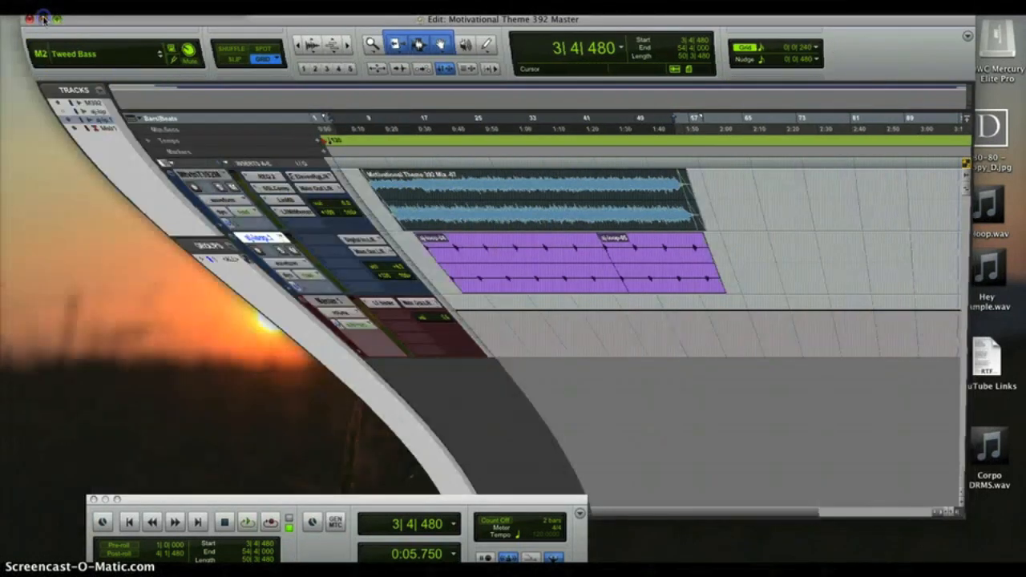
pyautogui.click(765, 403)
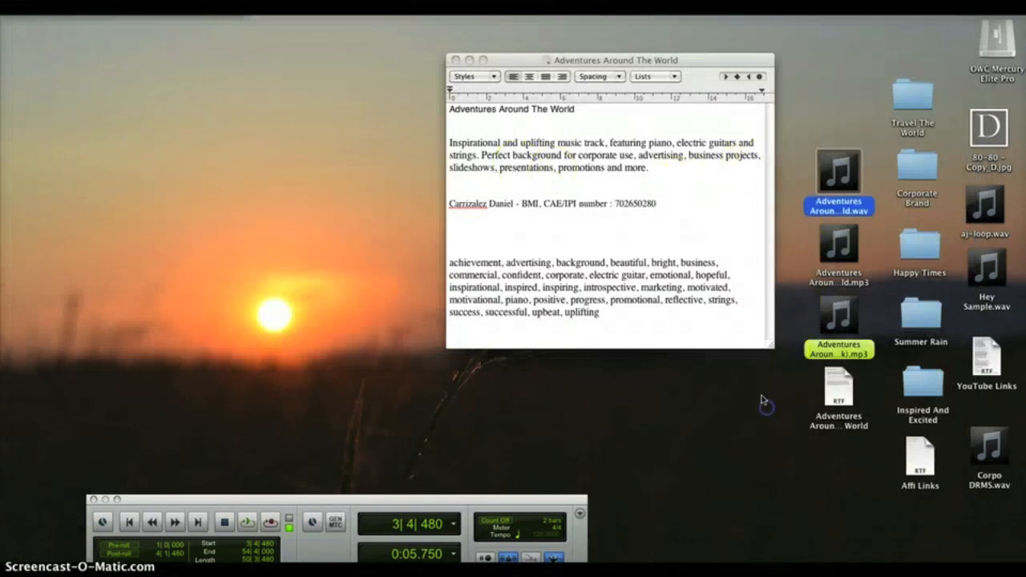
pyautogui.click(849, 355)
pyautogui.press('space')
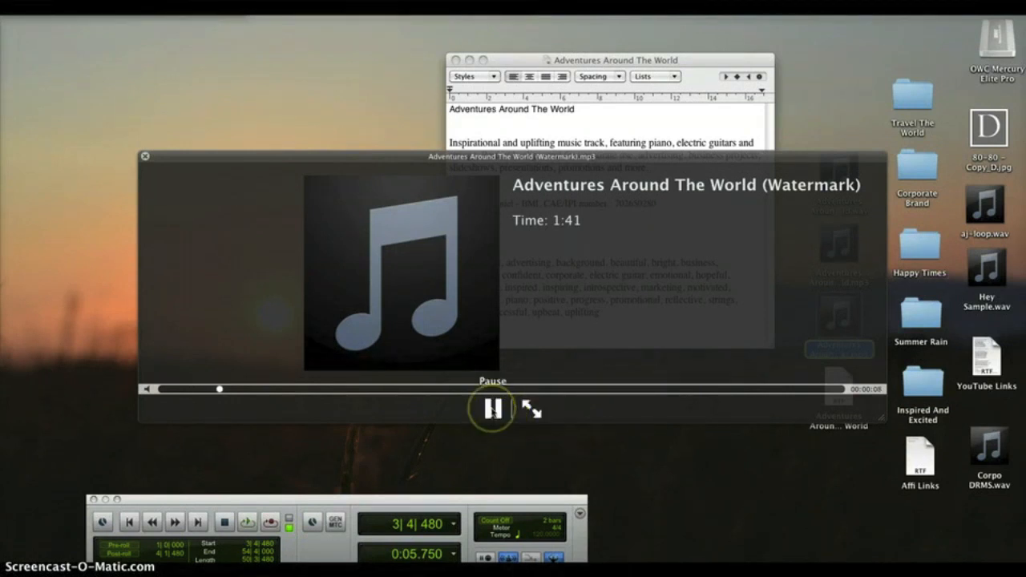
pyautogui.click(494, 409)
pyautogui.click(144, 156)
pyautogui.click(796, 393)
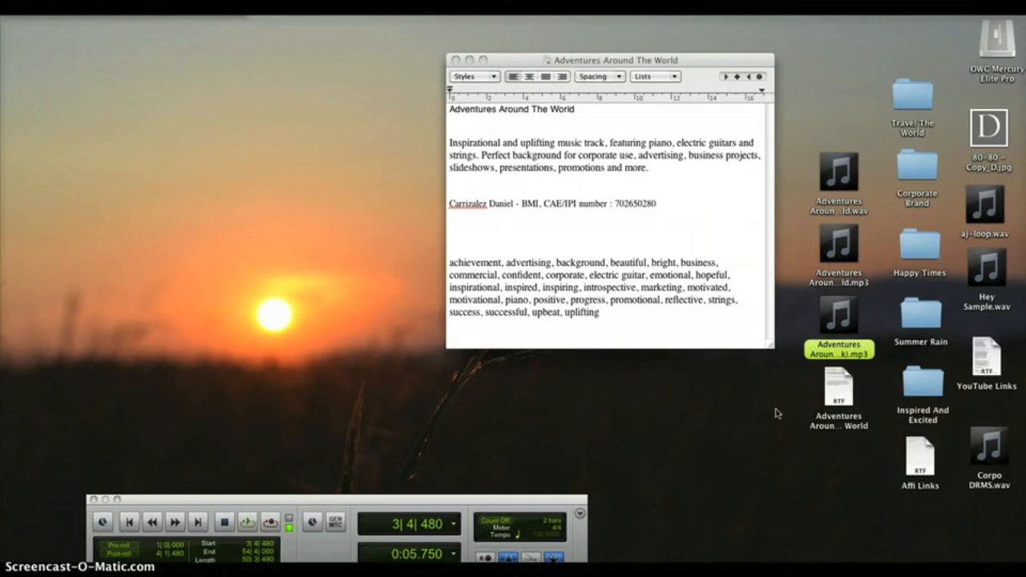
pyautogui.click(880, 553)
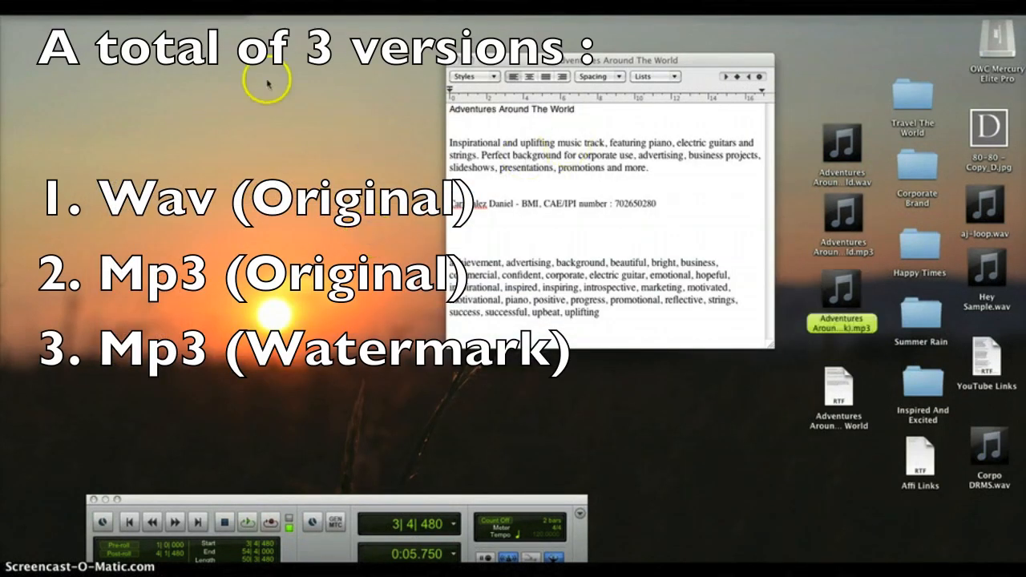
pyautogui.click(73, 8)
# - Create a new desktop folder and rename it Adventures Around The World
pyautogui.click(84, 20)
pyautogui.press('Return')
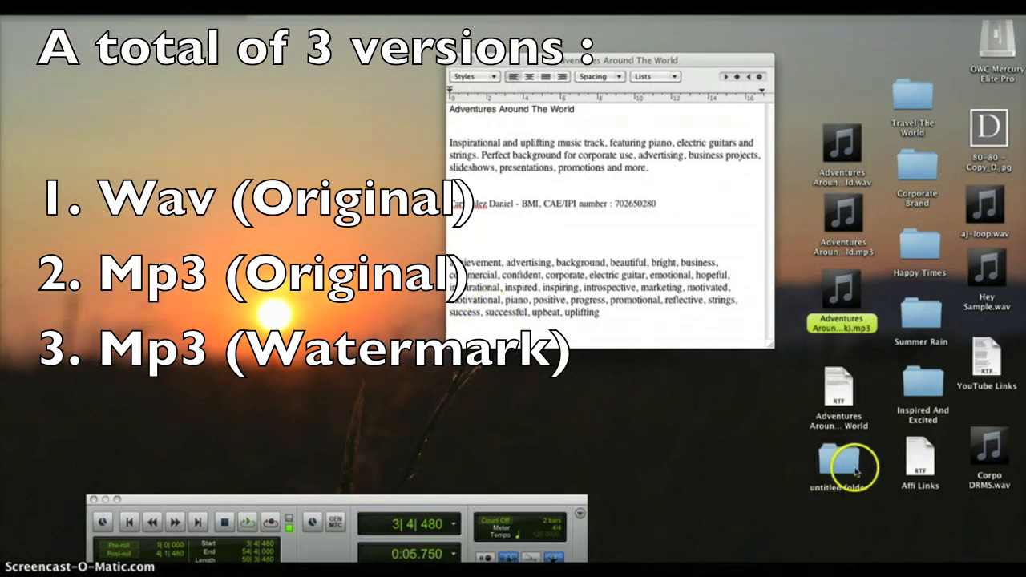
pyautogui.click(838, 471)
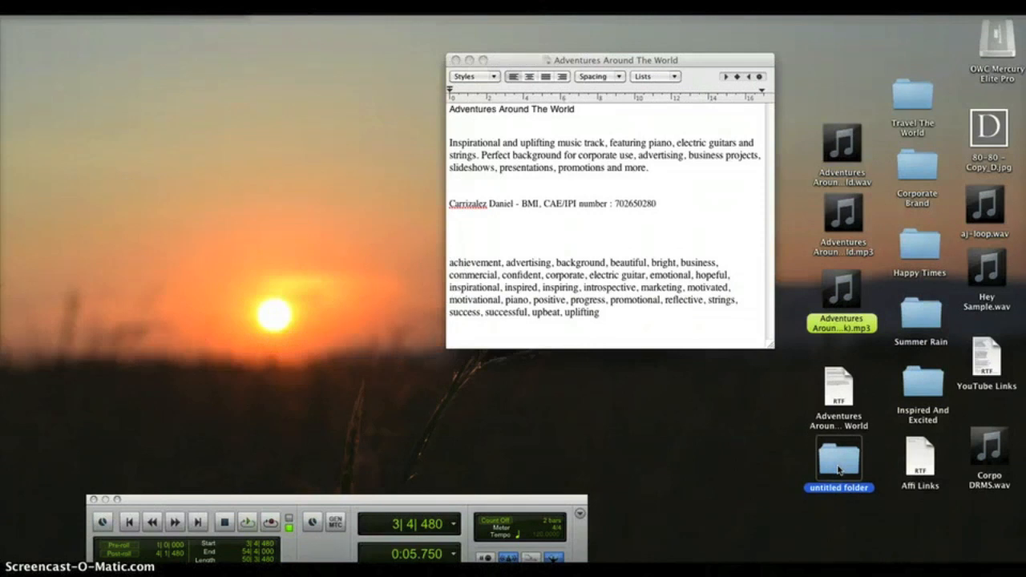
pyautogui.press('super+i')
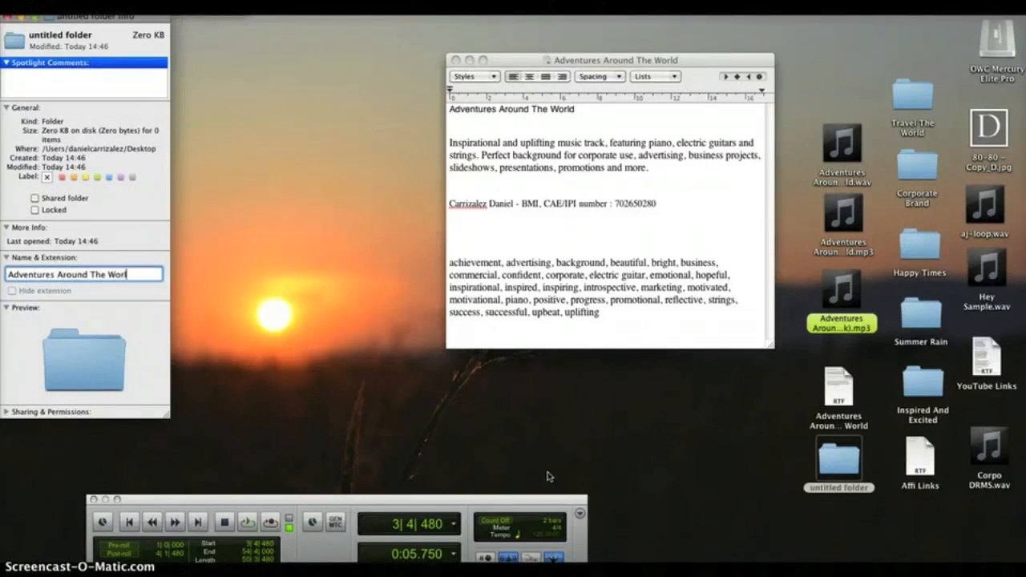
pyautogui.write('d')
pyautogui.press('Return')
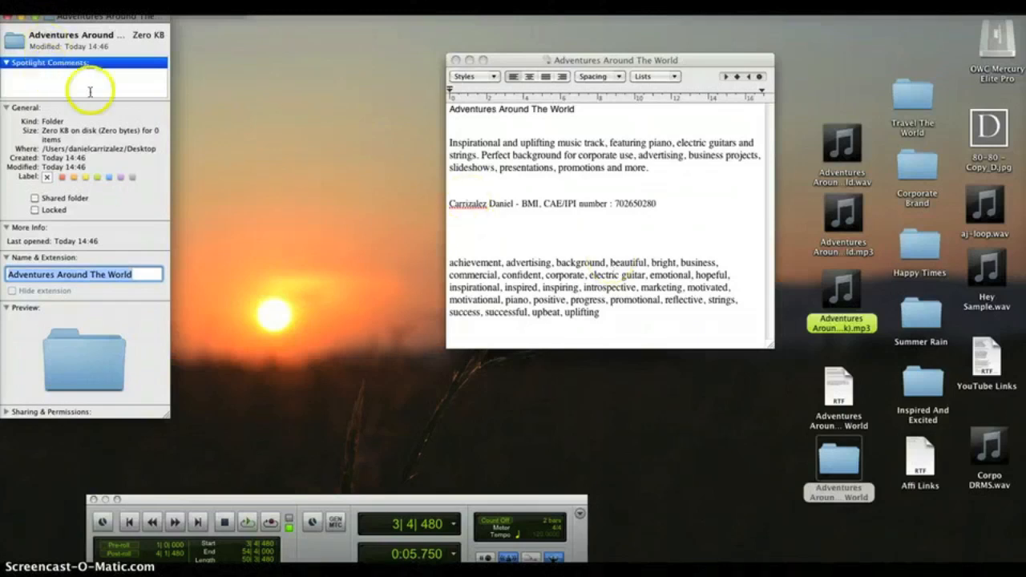
pyautogui.click(8, 19)
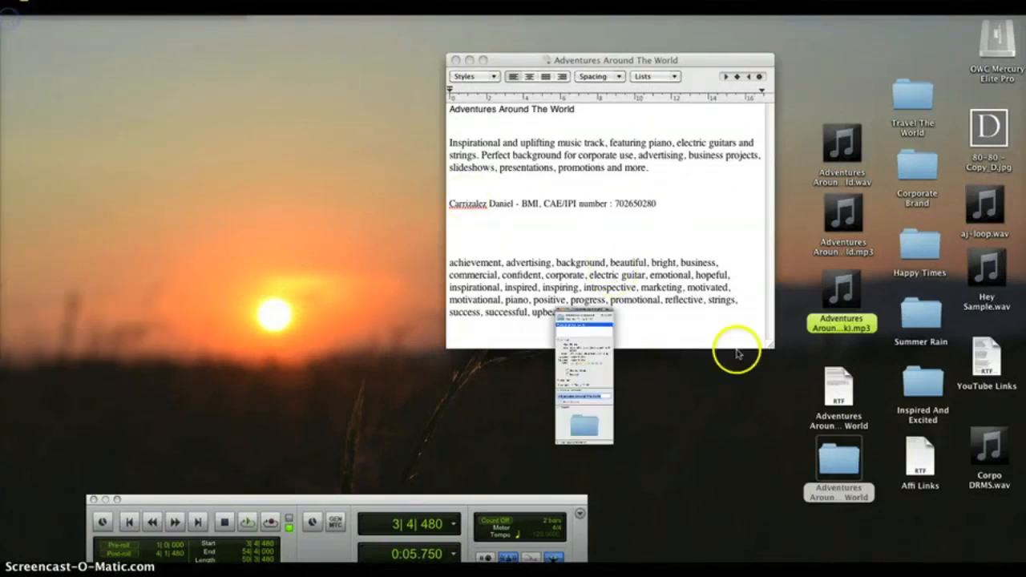
# - Move the wav and mp3 files into the Adventures Around The World folder
pyautogui.moveTo(834, 143)
pyautogui.moveTo(834, 143); pyautogui.dragTo(830, 447)
pyautogui.moveTo(834, 211); pyautogui.dragTo(836, 455)
pyautogui.doubleClick(836, 457)
pyautogui.moveTo(505, 136); pyautogui.dragTo(135, 82)
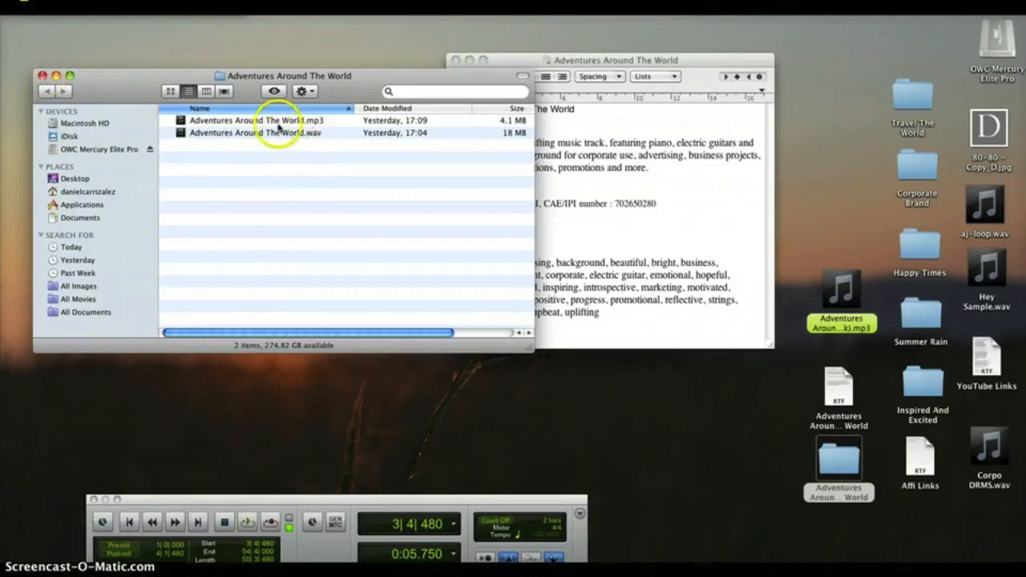
pyautogui.click(42, 75)
# - Compress the Adventures Around The World folder into a zip archive
pyautogui.moveTo(870, 473); pyautogui.dragTo(273, 255)
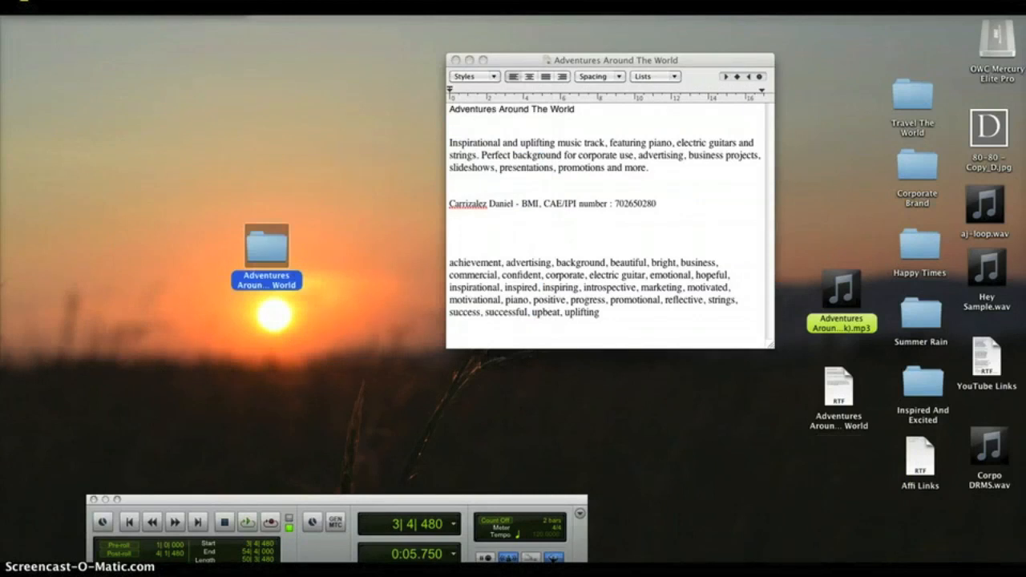
pyautogui.click(75, 7)
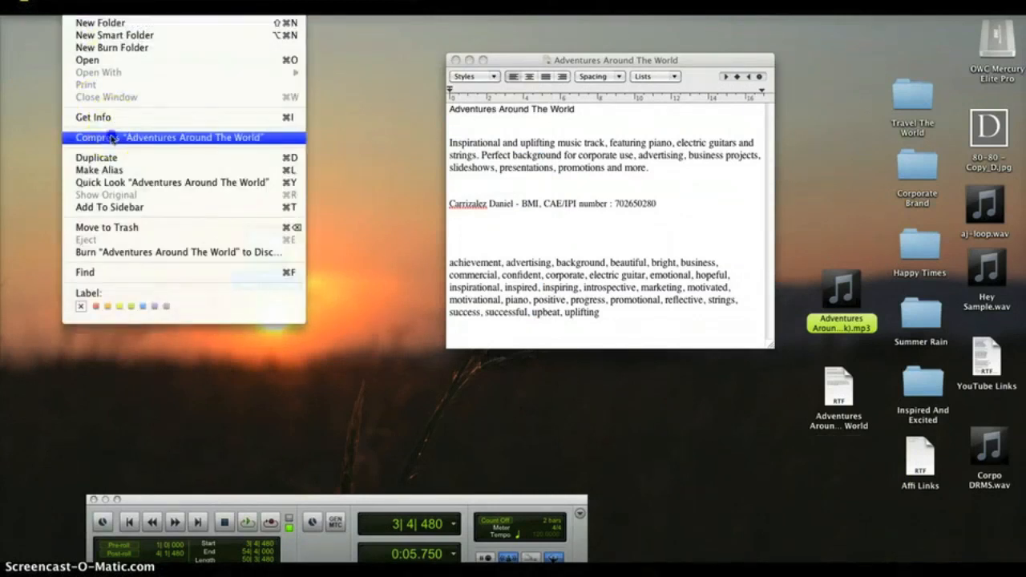
pyautogui.click(112, 137)
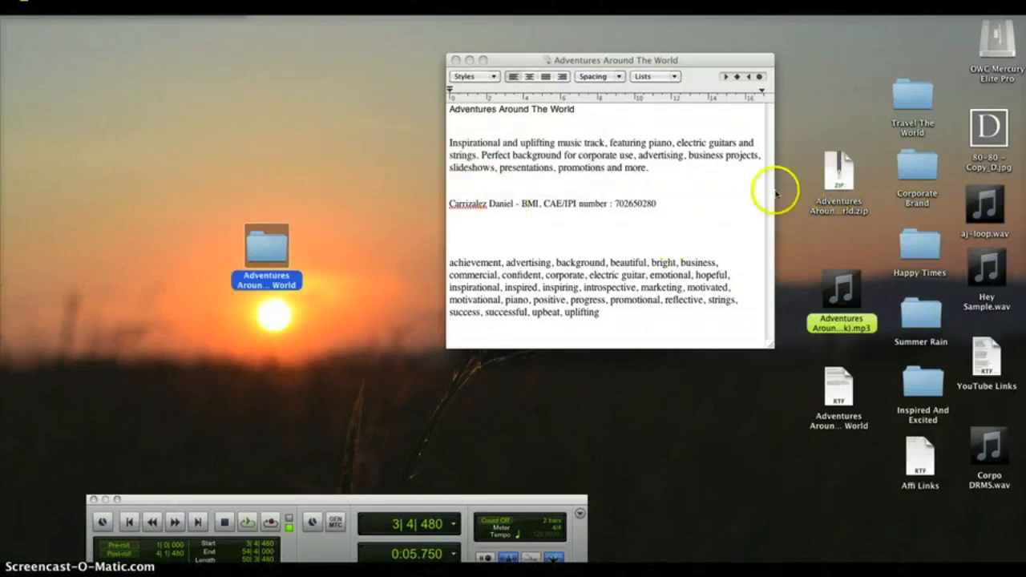
pyautogui.moveTo(270, 255); pyautogui.dragTo(851, 472)
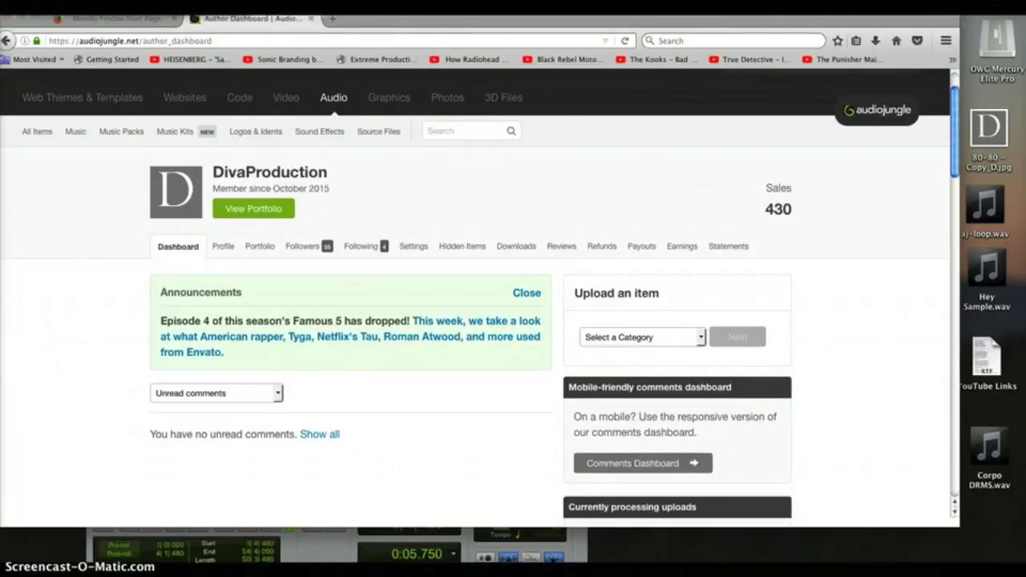
# - Choose Music as the upload category and continue to the Music upload form
pyautogui.moveTo(957, 98); pyautogui.dragTo(957, 118)
pyautogui.scroll(-1, 957, 118)
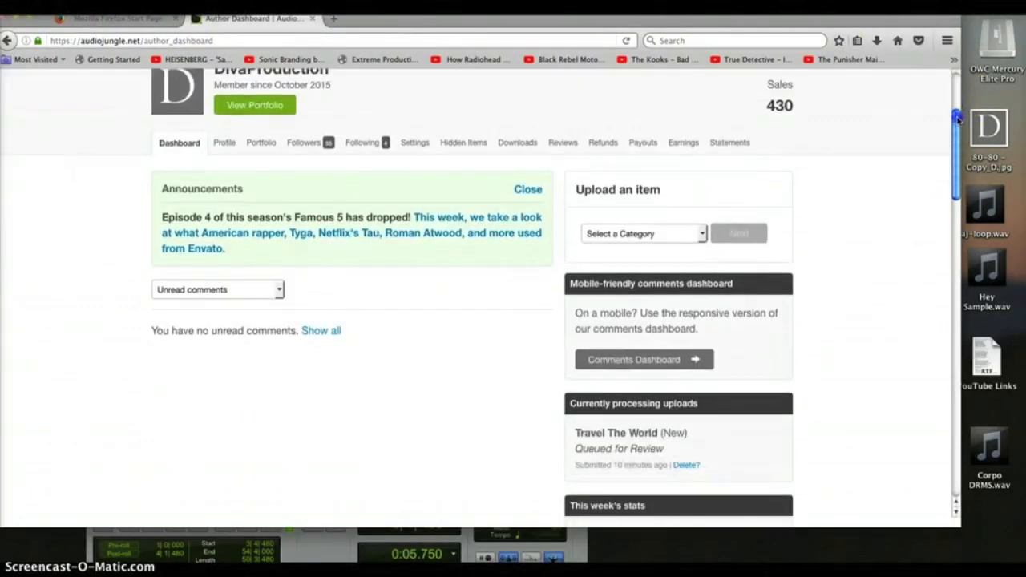
pyautogui.click(701, 233)
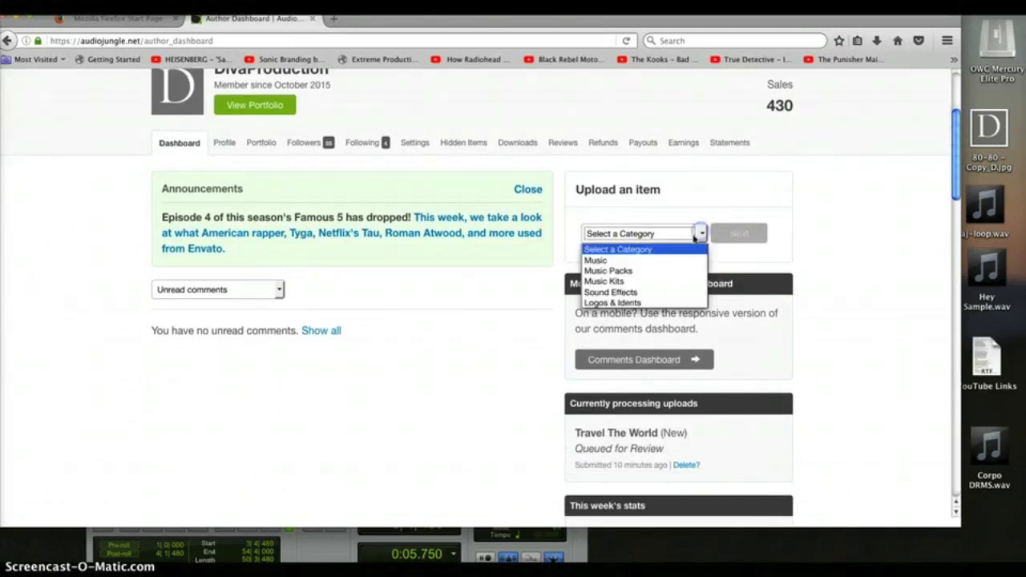
pyautogui.click(606, 261)
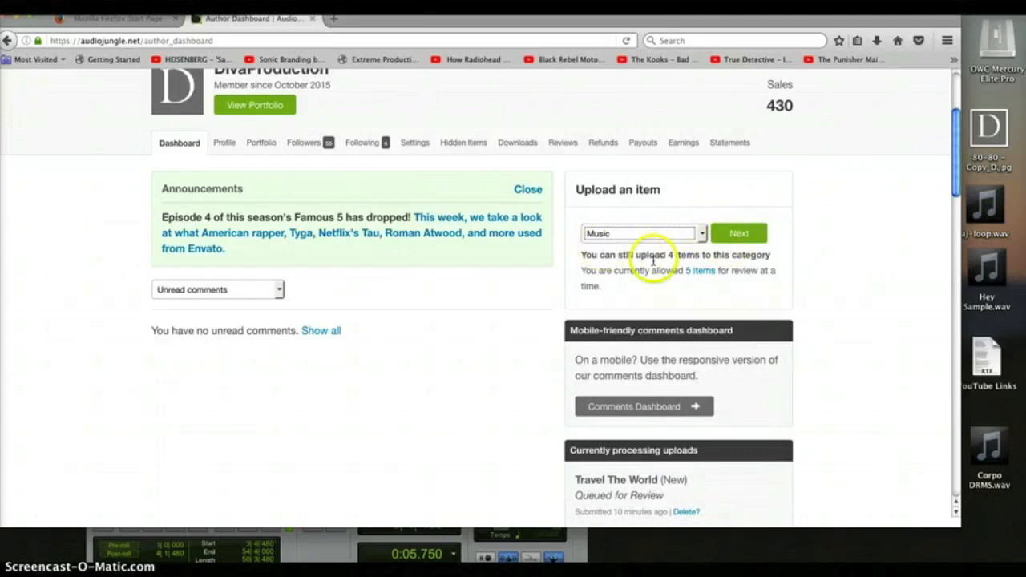
pyautogui.click(732, 234)
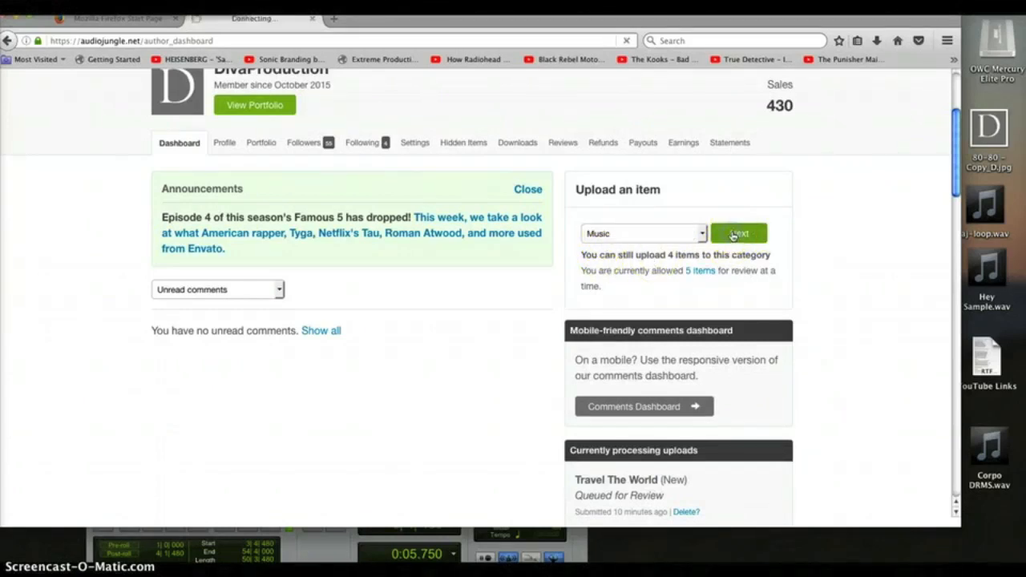
pyautogui.click(732, 236)
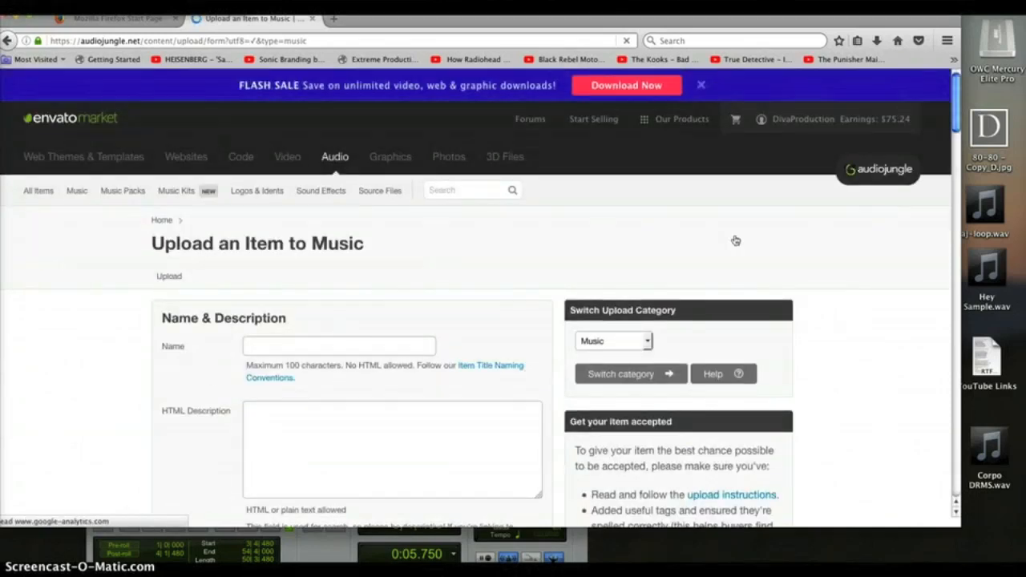
pyautogui.moveTo(957, 87); pyautogui.dragTo(964, 150)
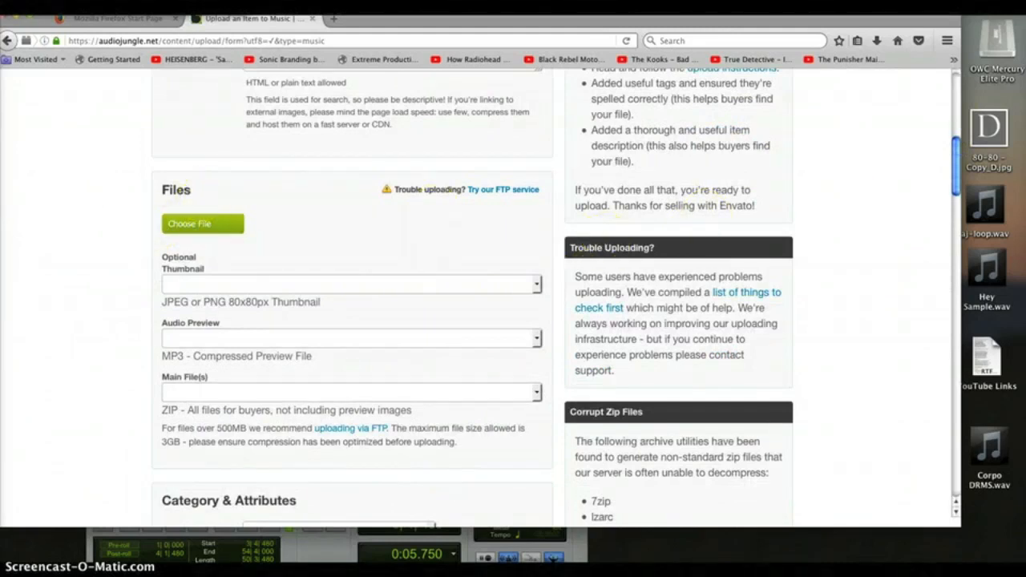
pyautogui.moveTo(957, 142); pyautogui.dragTo(954, 122)
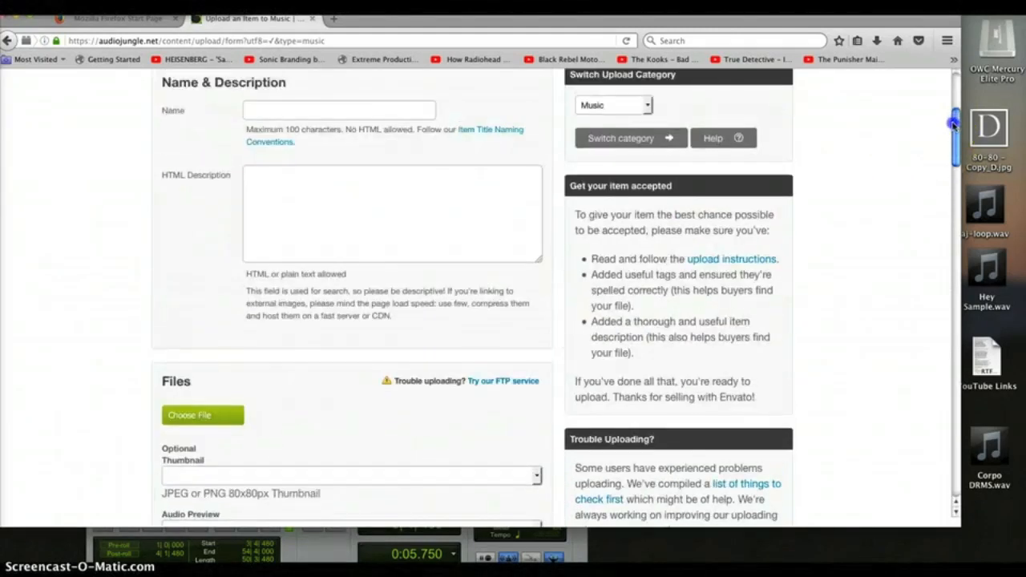
pyautogui.click(206, 416)
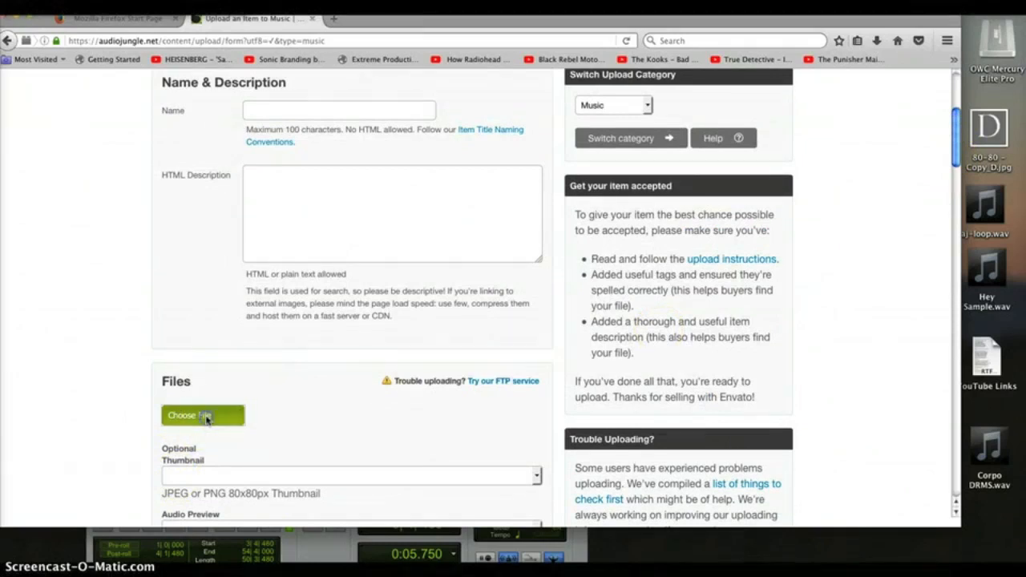
# - Upload the 80-80 - Copy_D.jpg image to the item's files
pyautogui.click(521, 129)
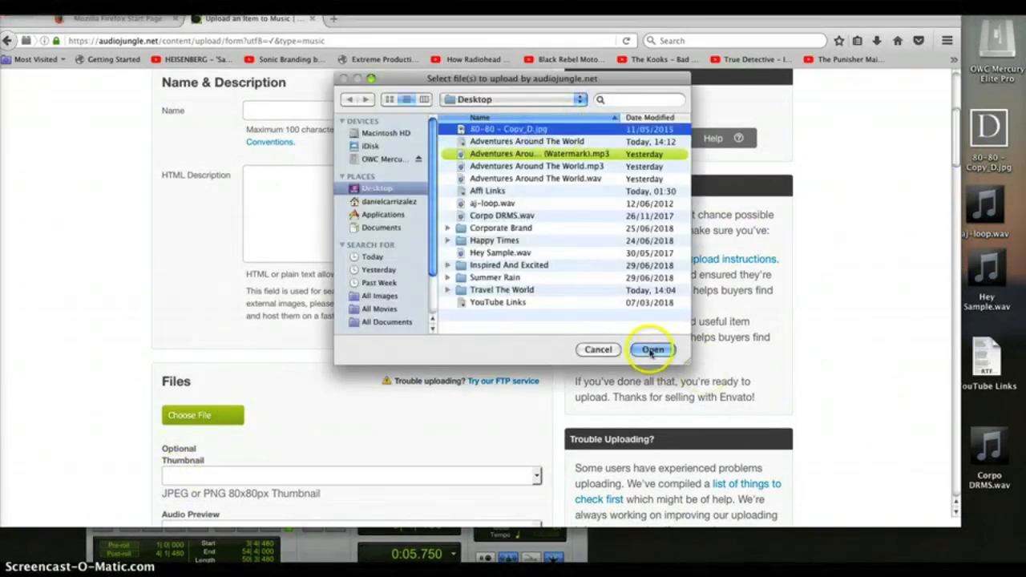
pyautogui.click(653, 350)
pyautogui.moveTo(955, 119); pyautogui.dragTo(953, 125)
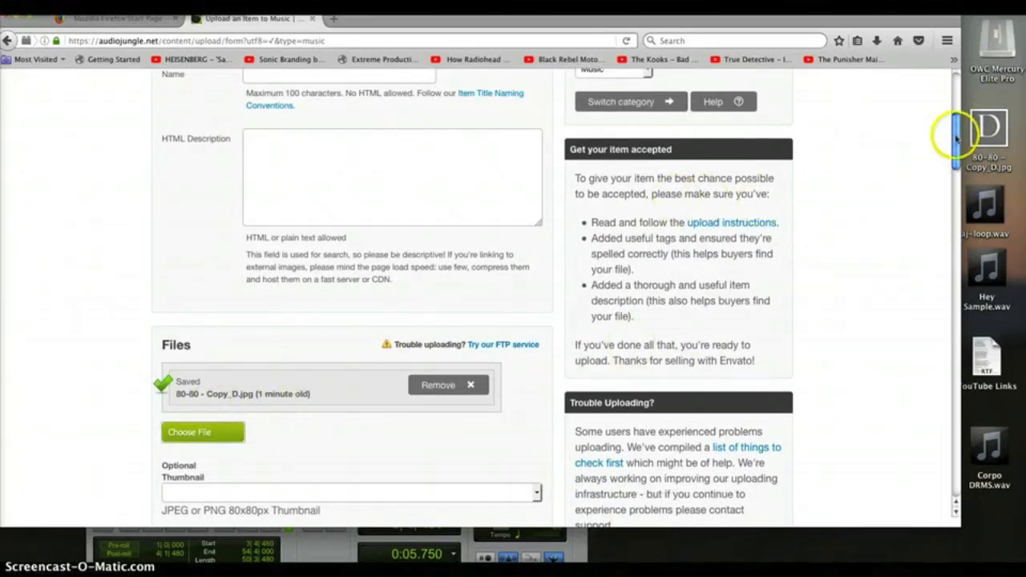
pyautogui.moveTo(955, 142); pyautogui.dragTo(955, 151)
# - Add the Adventures Around The World (Watermark).mp3 preview and let it upload
pyautogui.click(196, 387)
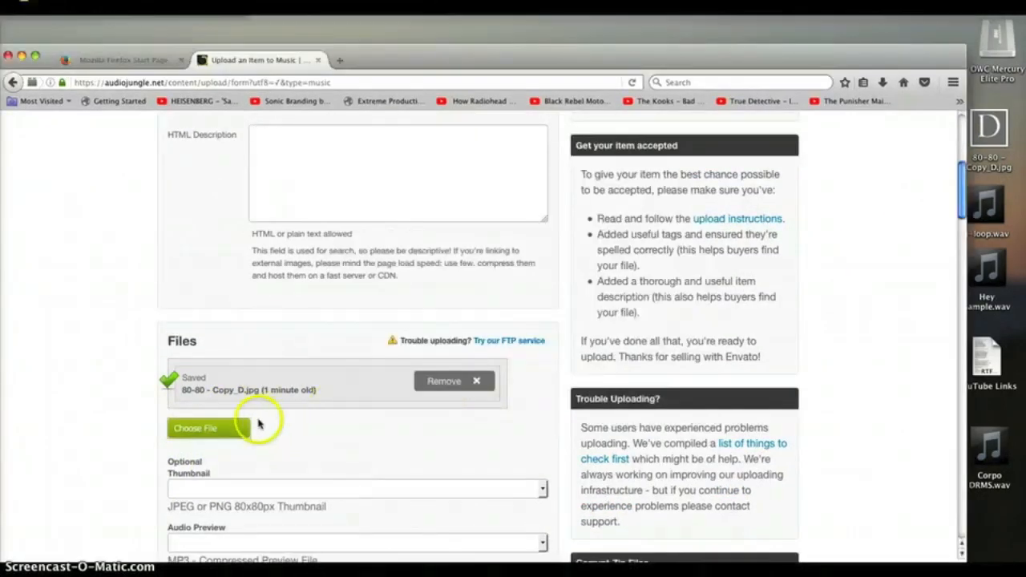
pyautogui.click(241, 427)
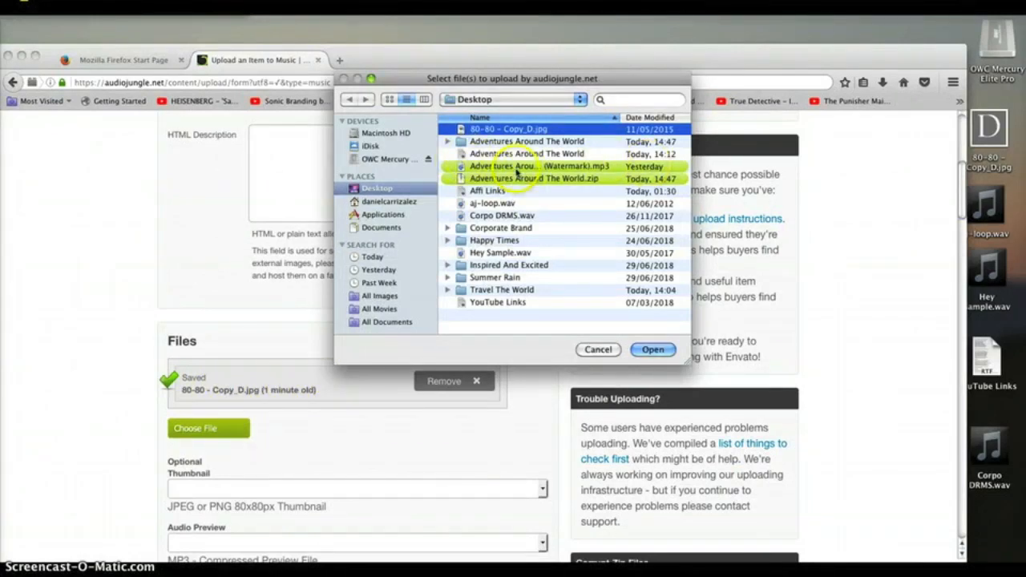
pyautogui.click(517, 167)
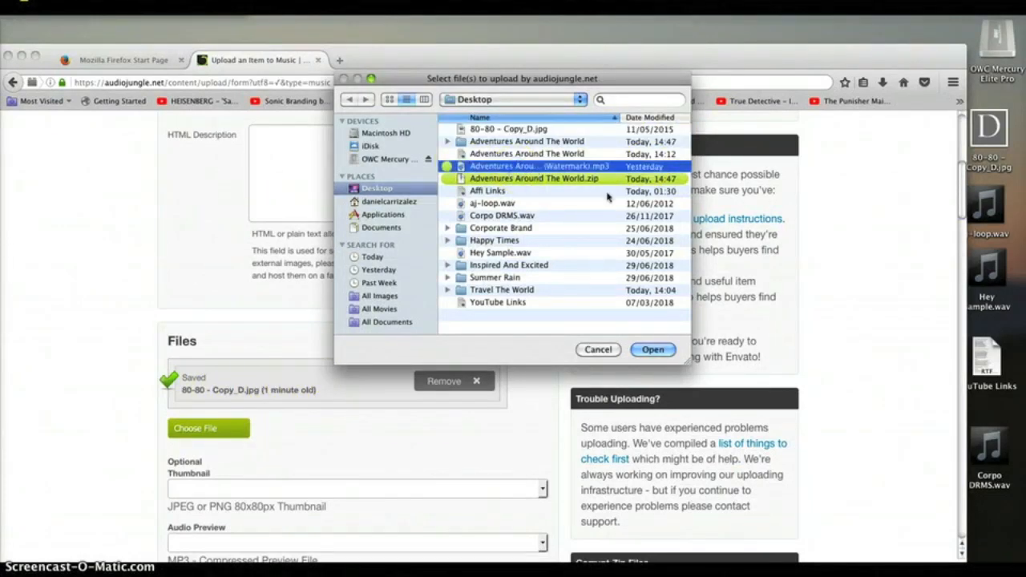
pyautogui.click(652, 350)
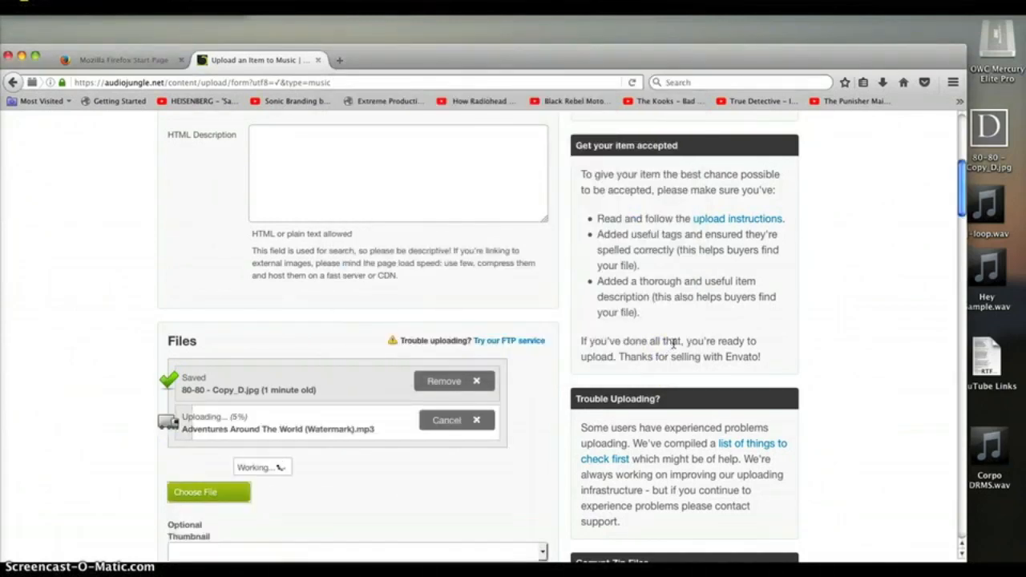
pyautogui.moveTo(851, 58); pyautogui.dragTo(860, 23)
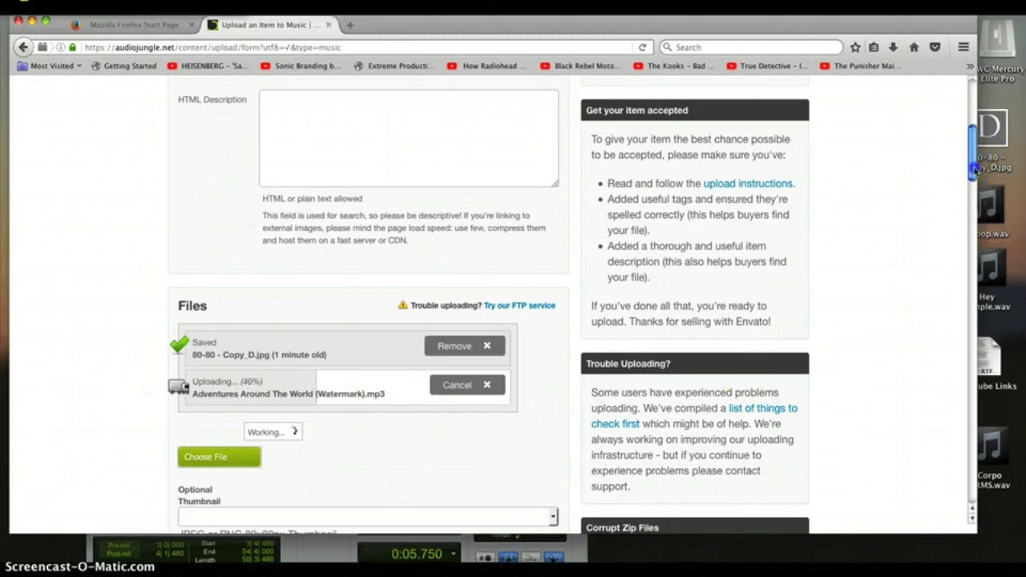
pyautogui.scroll(-3, 971, 160)
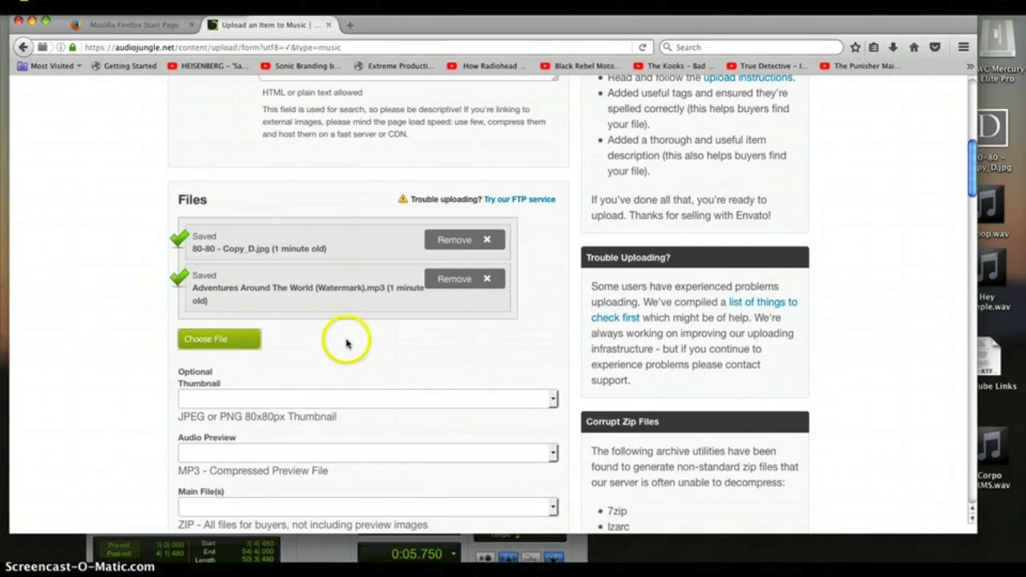
# - Upload Adventures Around The World.zip as the item's main file
pyautogui.click(237, 341)
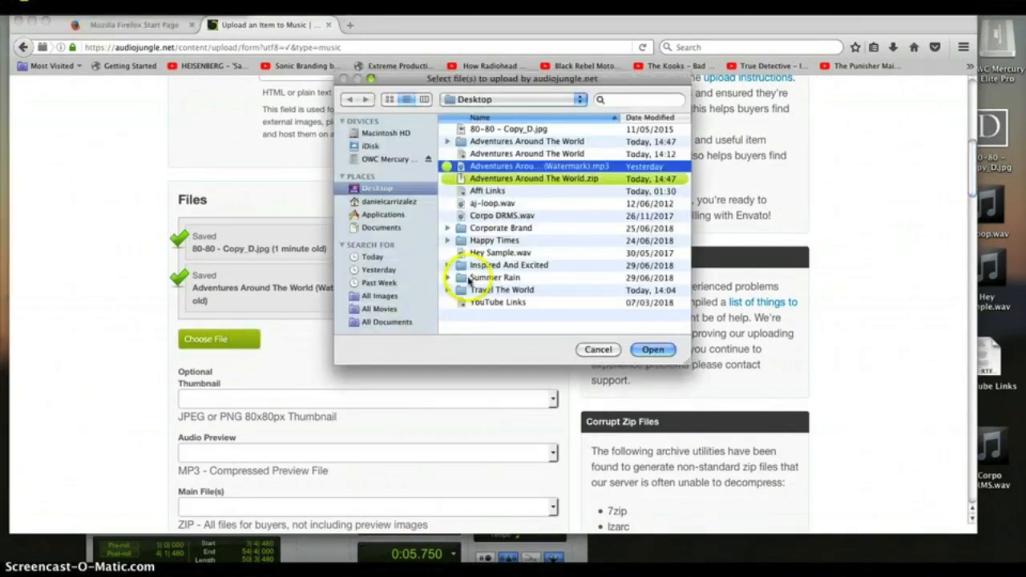
pyautogui.click(519, 178)
pyautogui.click(653, 350)
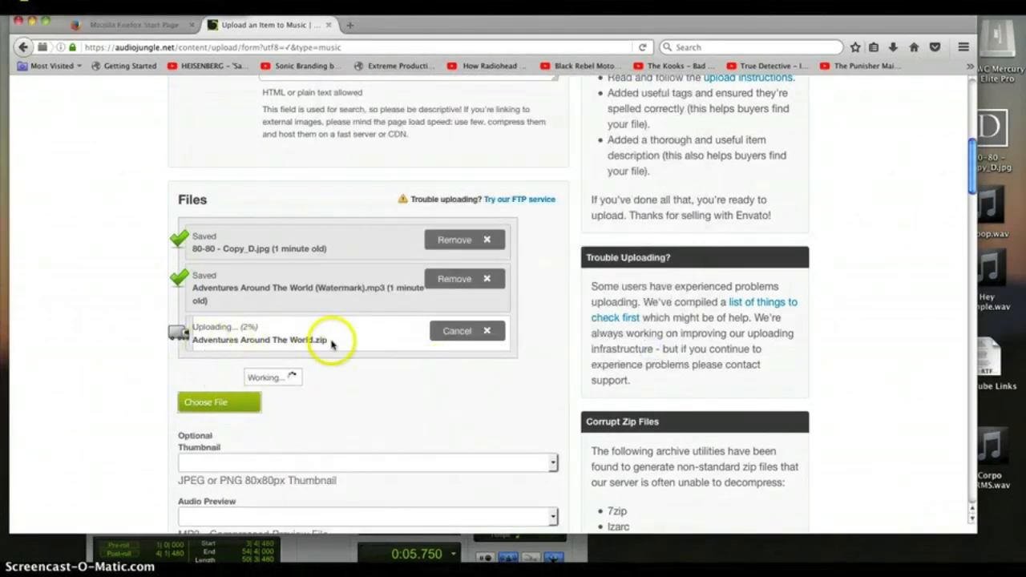
# - Move the browser aside to bring the track's text notes on screen
pyautogui.moveTo(755, 31); pyautogui.dragTo(777, 29)
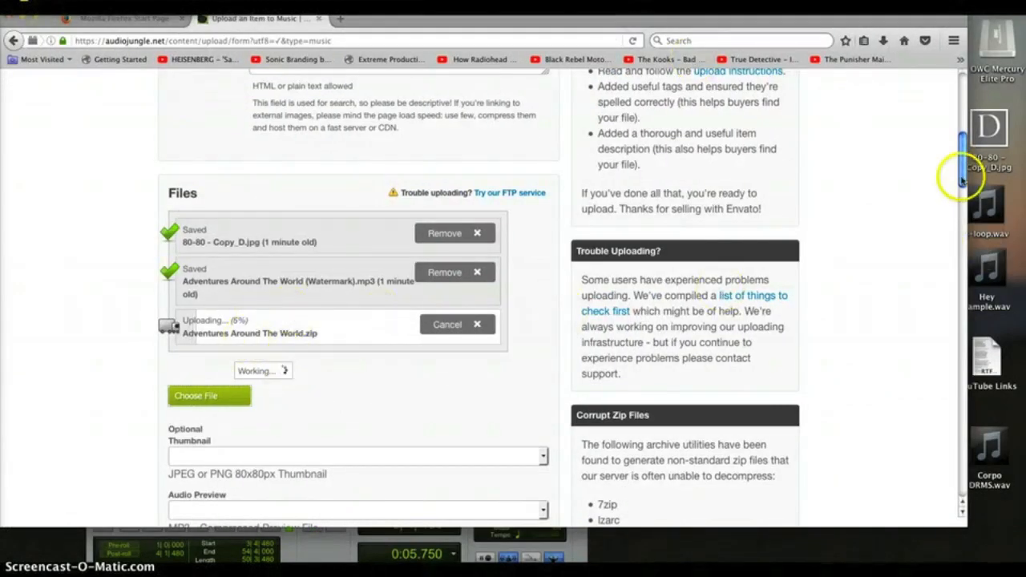
pyautogui.scroll(1, 964, 173)
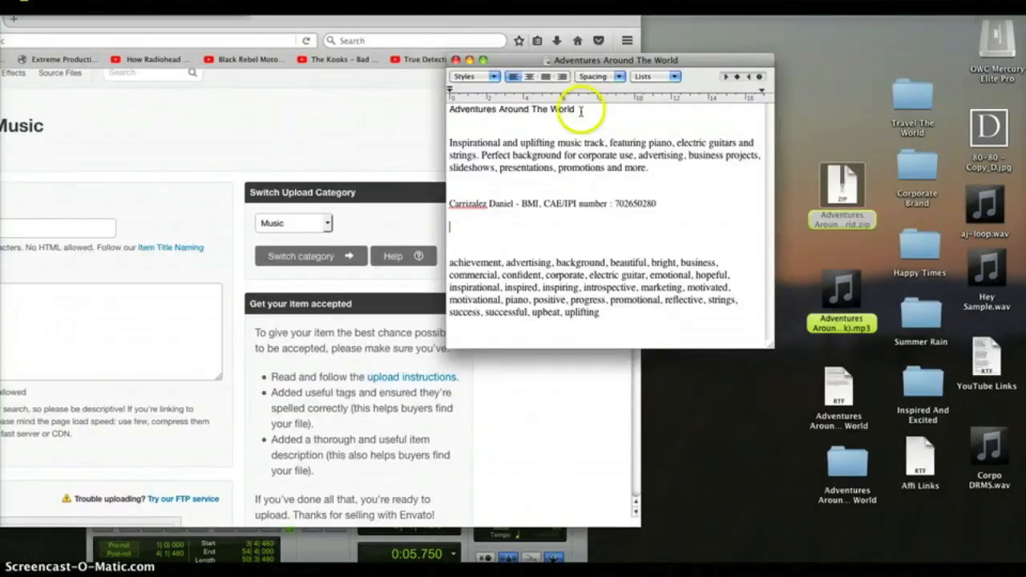
pyautogui.moveTo(585, 105); pyautogui.dragTo(431, 109)
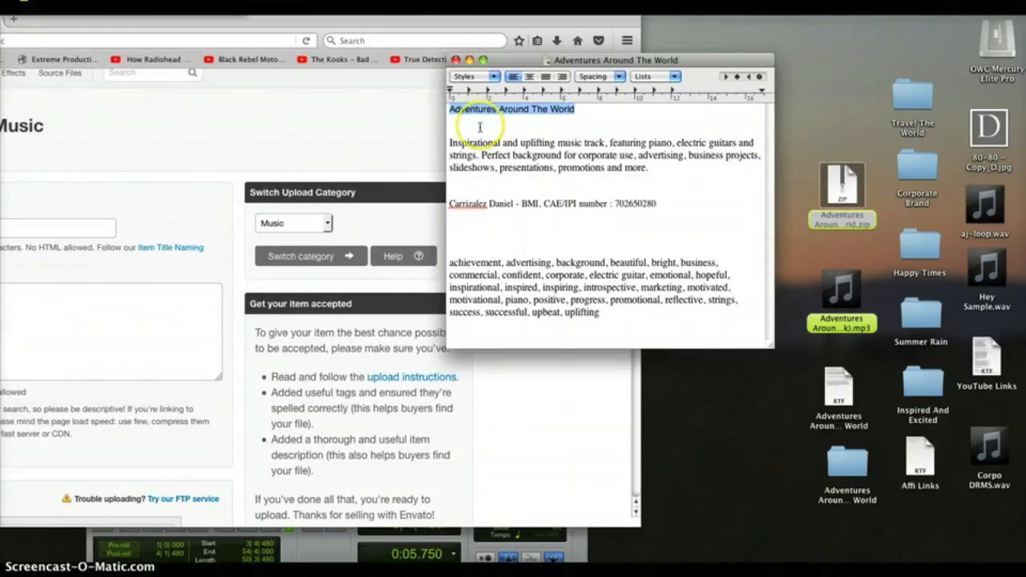
# - Maximize the browser and name the item 'Adventures Around The World'
pyautogui.click(396, 122)
pyautogui.doubleClick(424, 18)
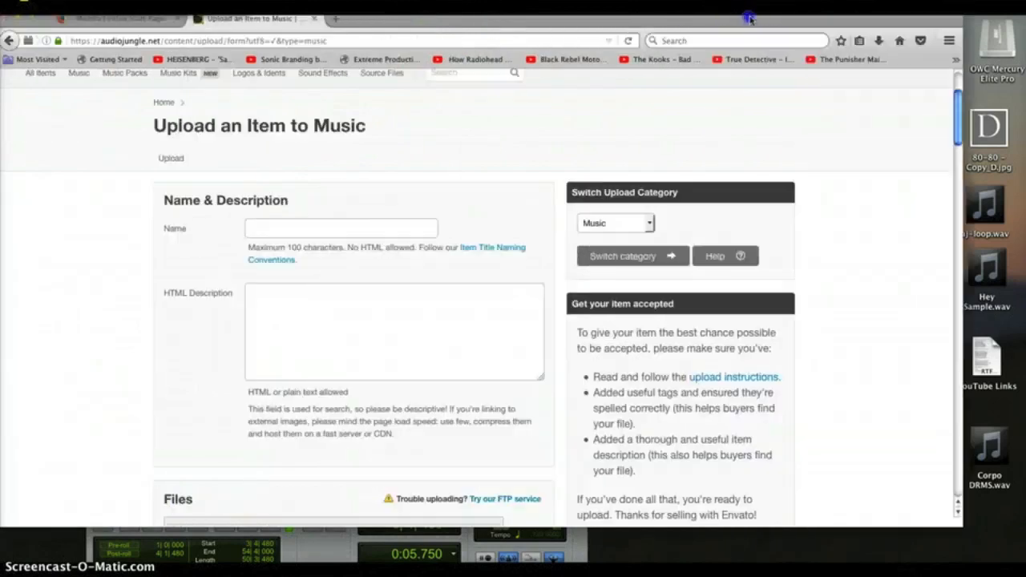
pyautogui.click(309, 227)
pyautogui.click(309, 227)
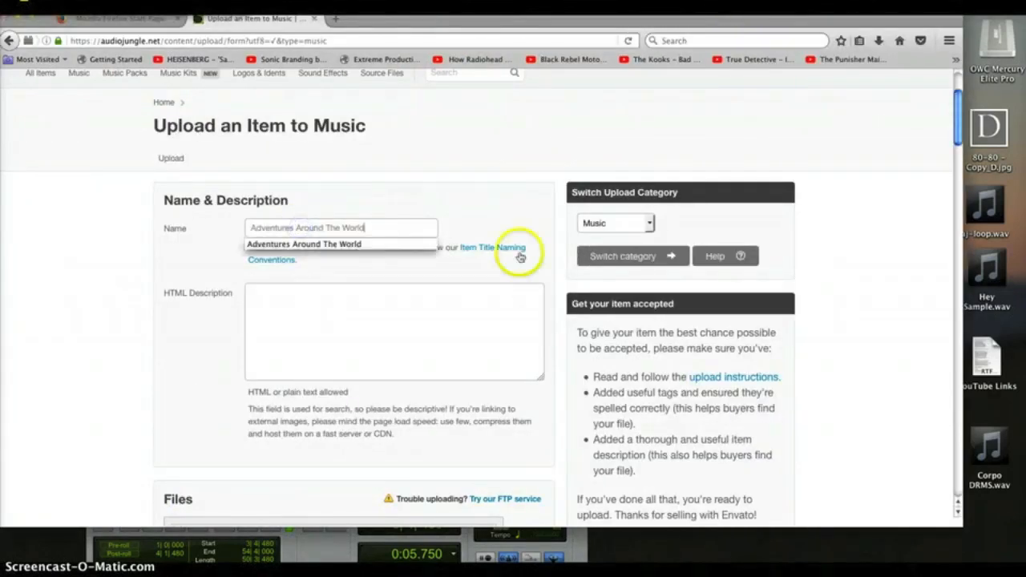
pyautogui.click(341, 244)
# - Copy the track description from the notes and paste it into the item's description
pyautogui.moveTo(851, 22); pyautogui.dragTo(561, 22)
pyautogui.click(742, 259)
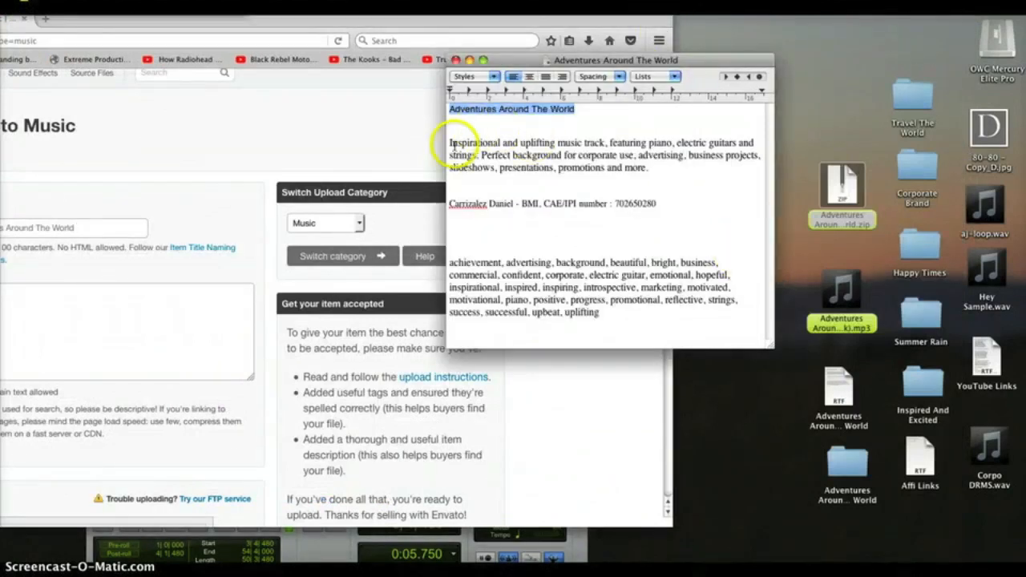
pyautogui.moveTo(450, 141); pyautogui.dragTo(610, 183)
pyautogui.press('super+c')
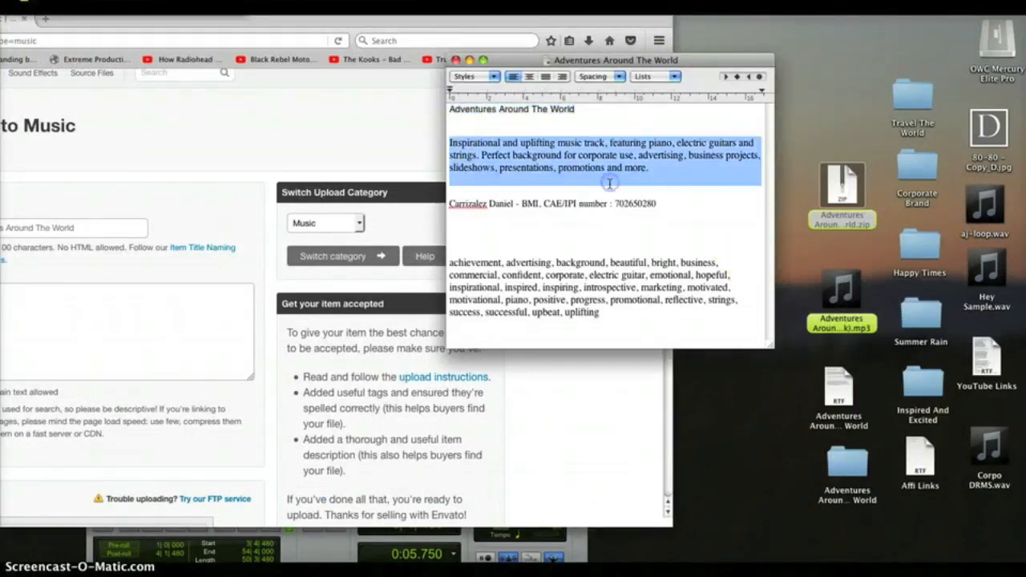
pyautogui.click(636, 21)
pyautogui.moveTo(636, 21); pyautogui.dragTo(946, 19)
pyautogui.click(290, 321)
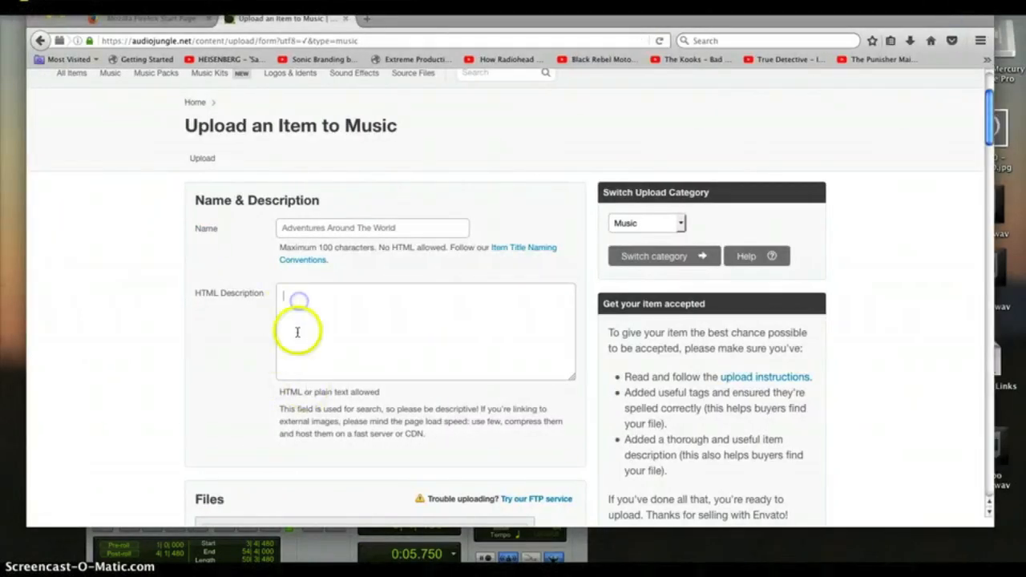
pyautogui.press('super+v')
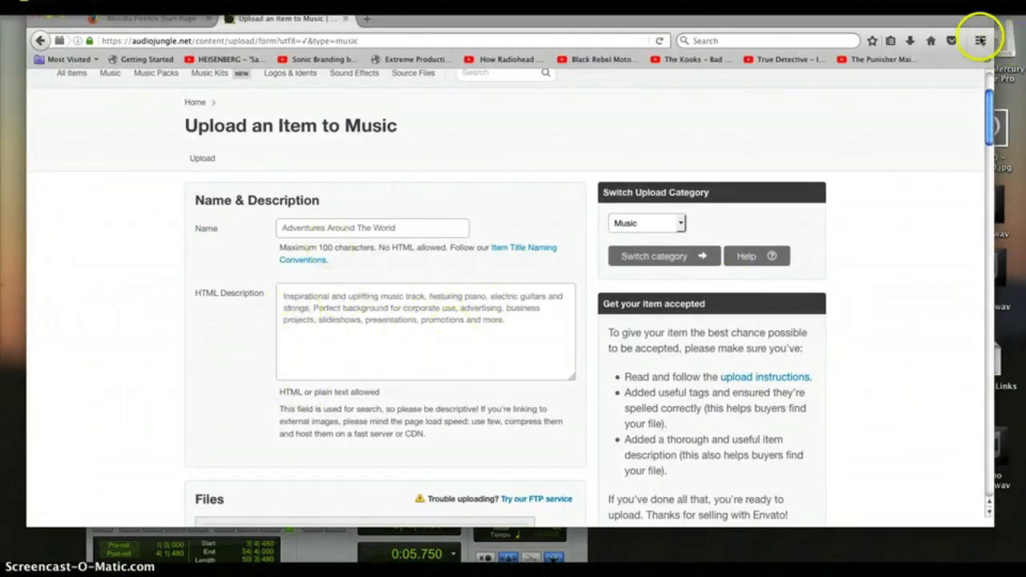
pyautogui.moveTo(990, 99); pyautogui.dragTo(989, 116)
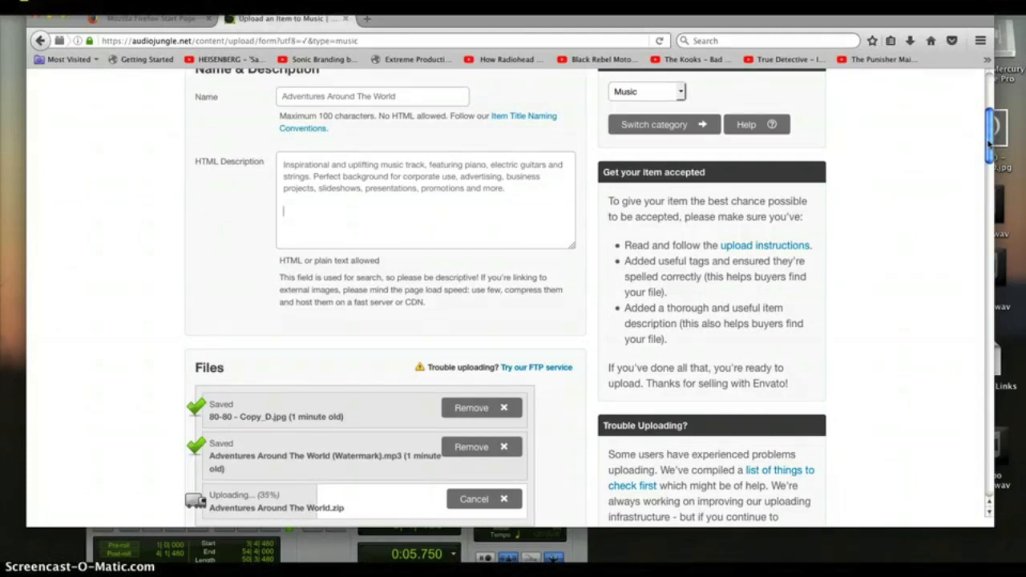
# - Once uploads finish, assign 80-80 - Copy_D.jpg as the item's thumbnail
pyautogui.moveTo(989, 146); pyautogui.dragTo(989, 170)
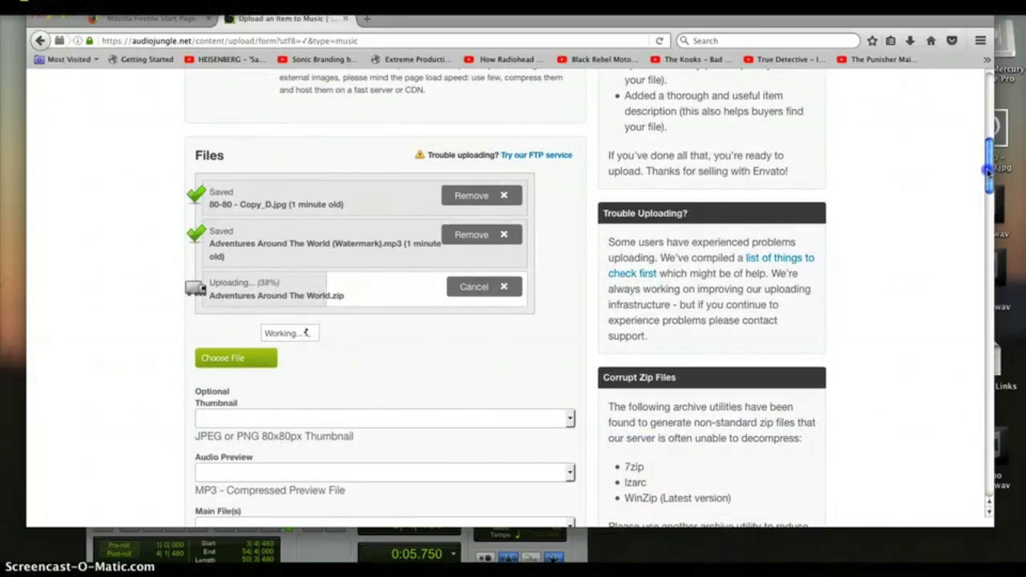
pyautogui.moveTo(989, 170); pyautogui.dragTo(991, 156)
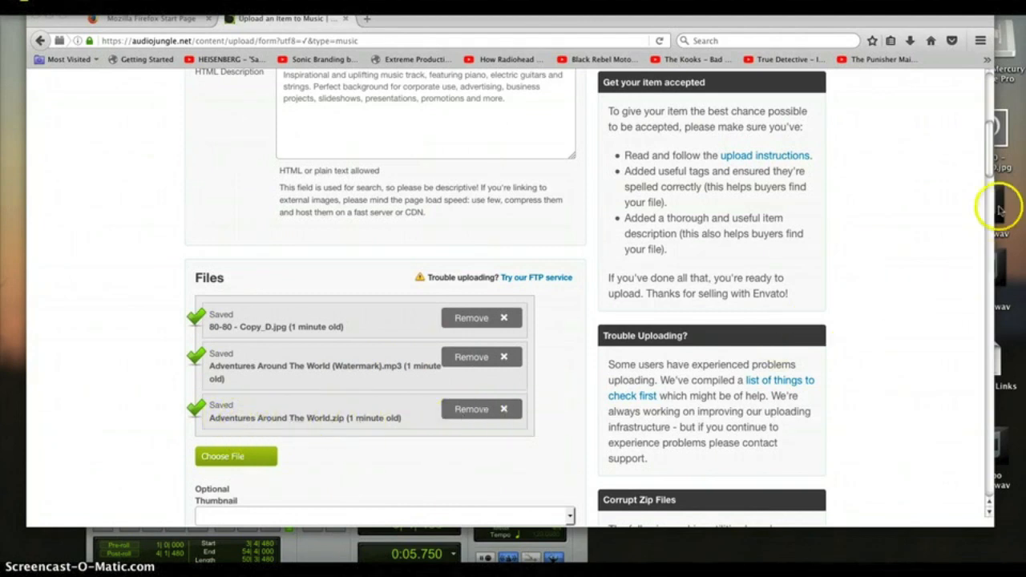
pyautogui.moveTo(986, 165); pyautogui.dragTo(948, 147)
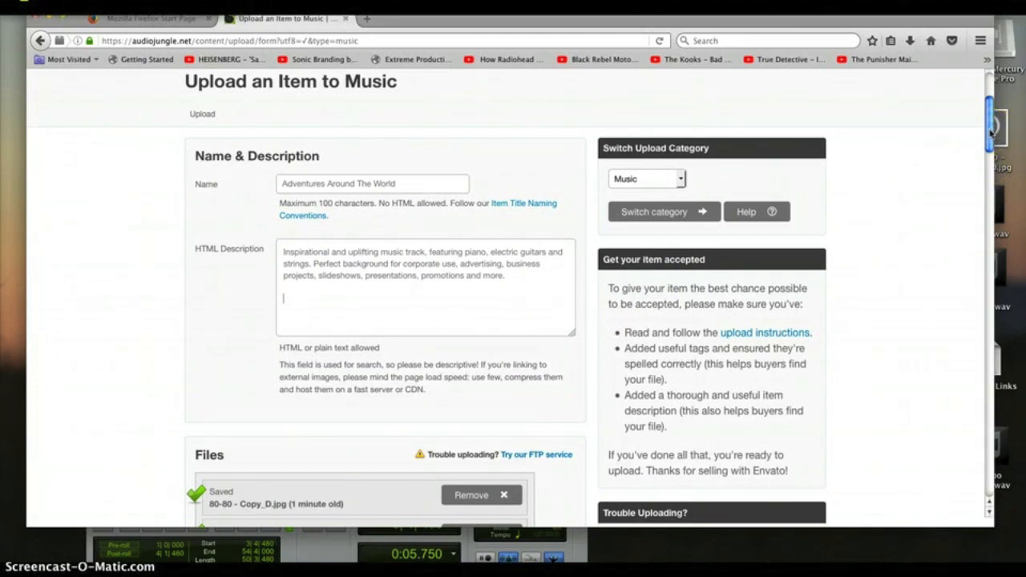
pyautogui.moveTo(991, 128); pyautogui.dragTo(988, 189)
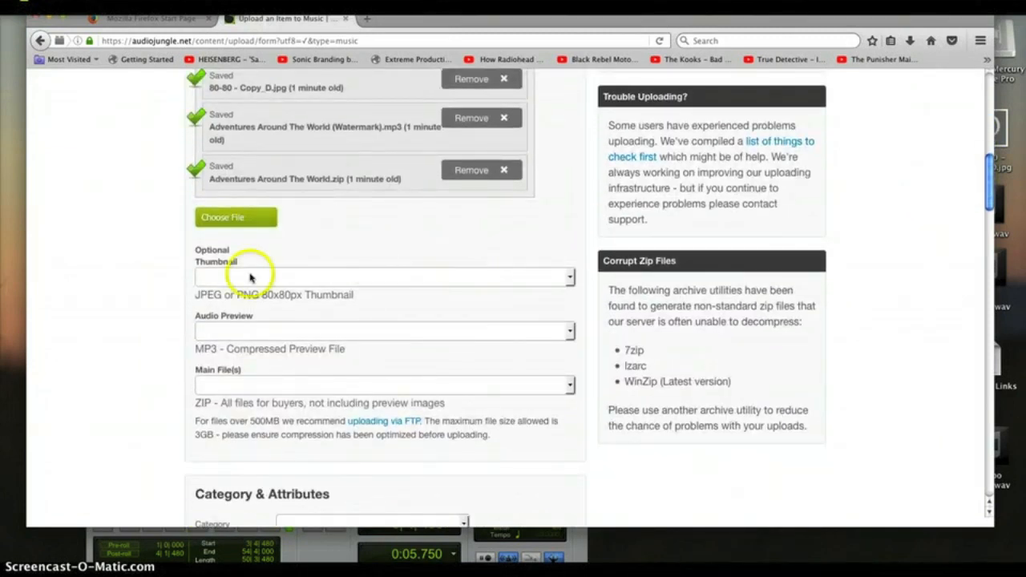
pyautogui.click(570, 278)
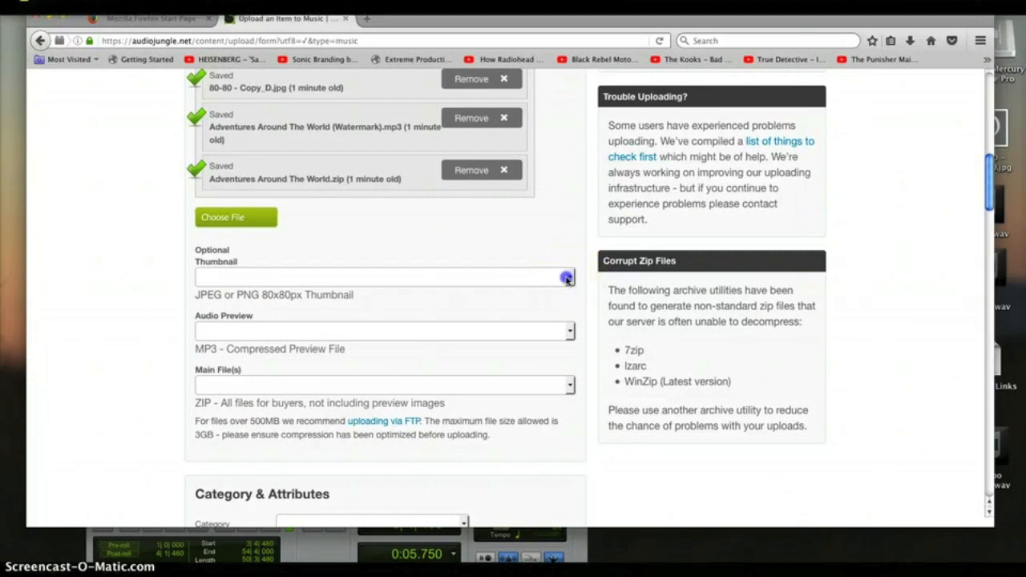
pyautogui.click(457, 232)
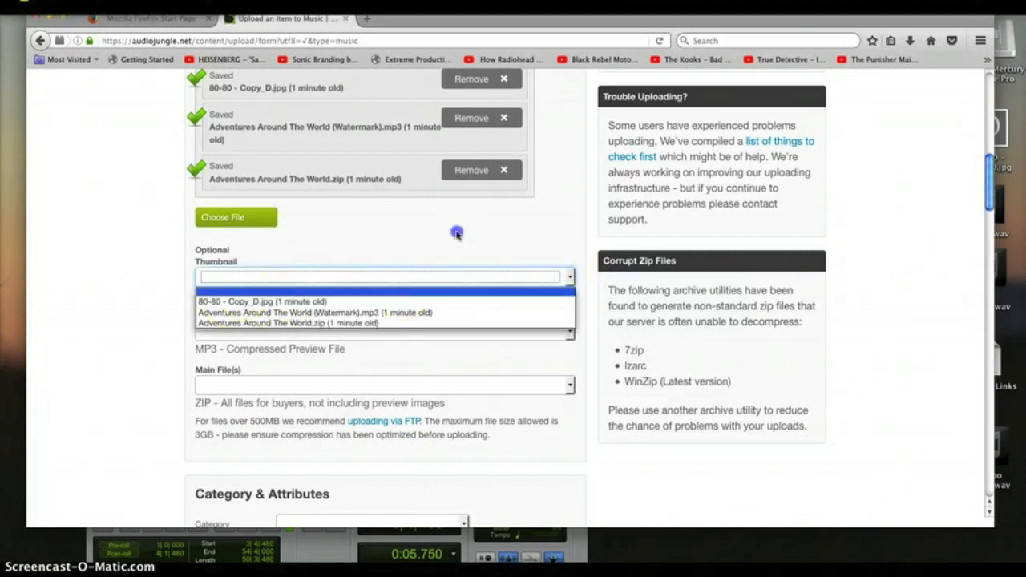
pyautogui.click(570, 331)
pyautogui.click(472, 249)
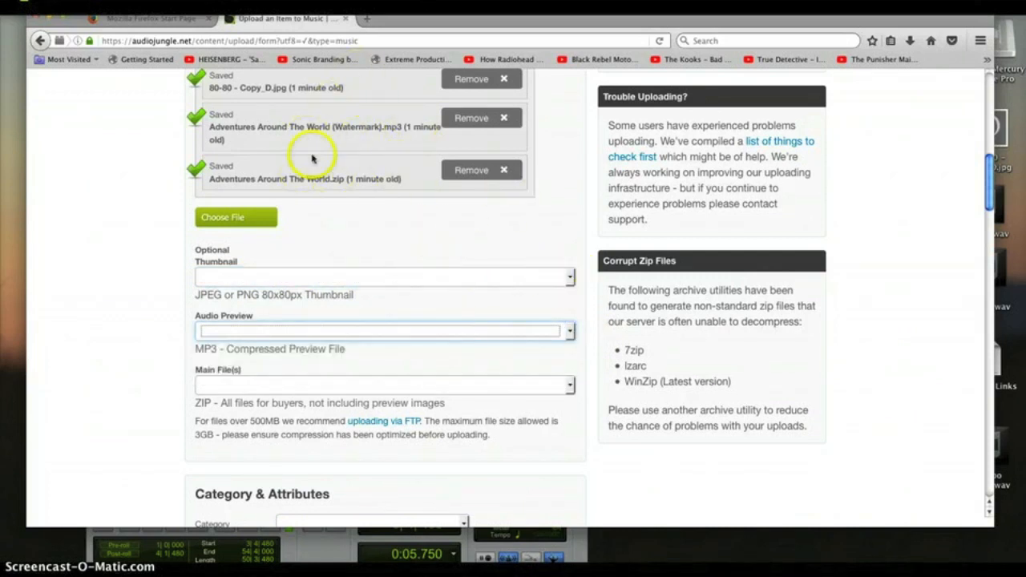
pyautogui.click(570, 276)
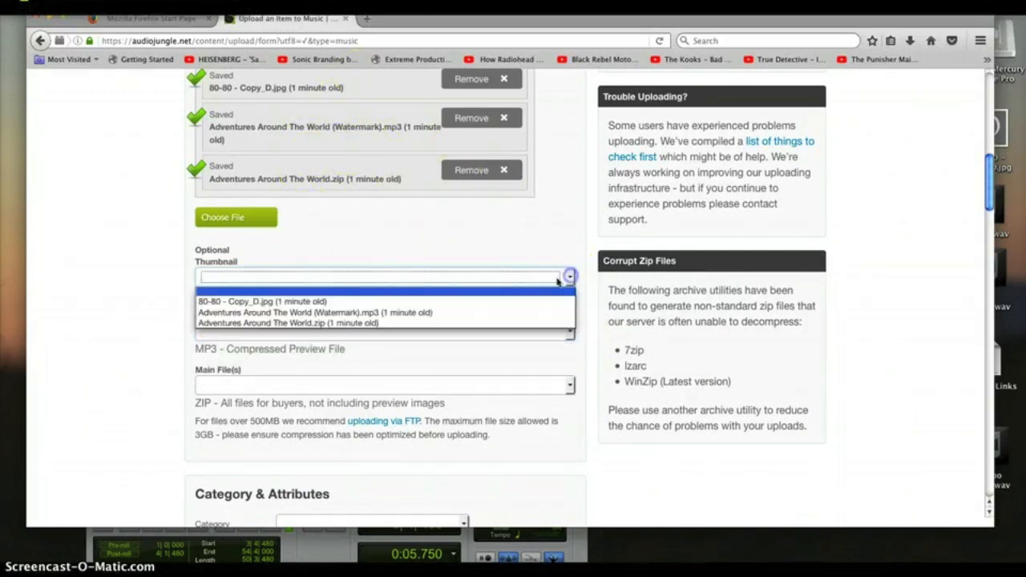
pyautogui.click(291, 297)
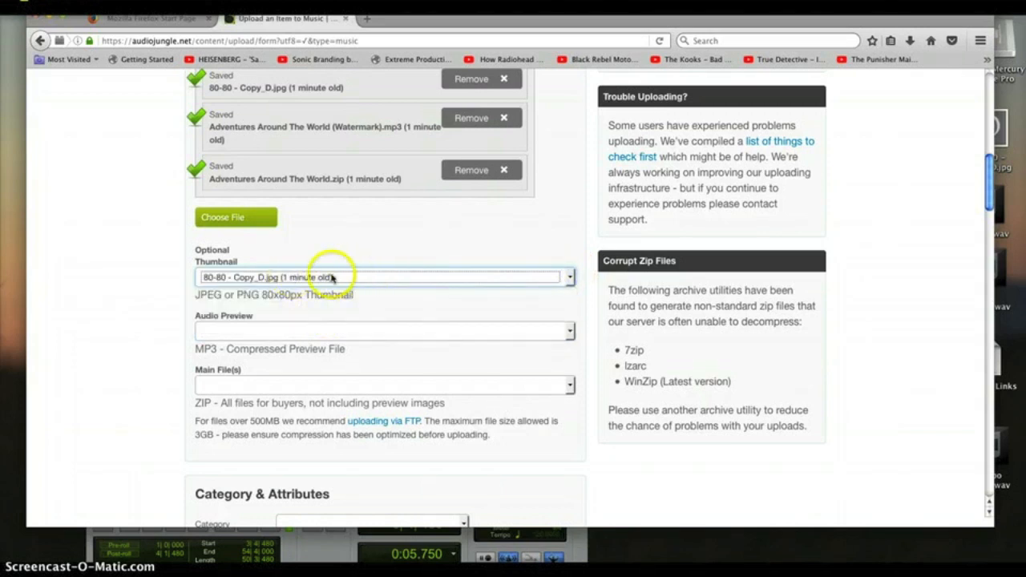
# - Set the watermarked MP3 as audio preview and the zip as main file, then minimize the browser
pyautogui.click(571, 333)
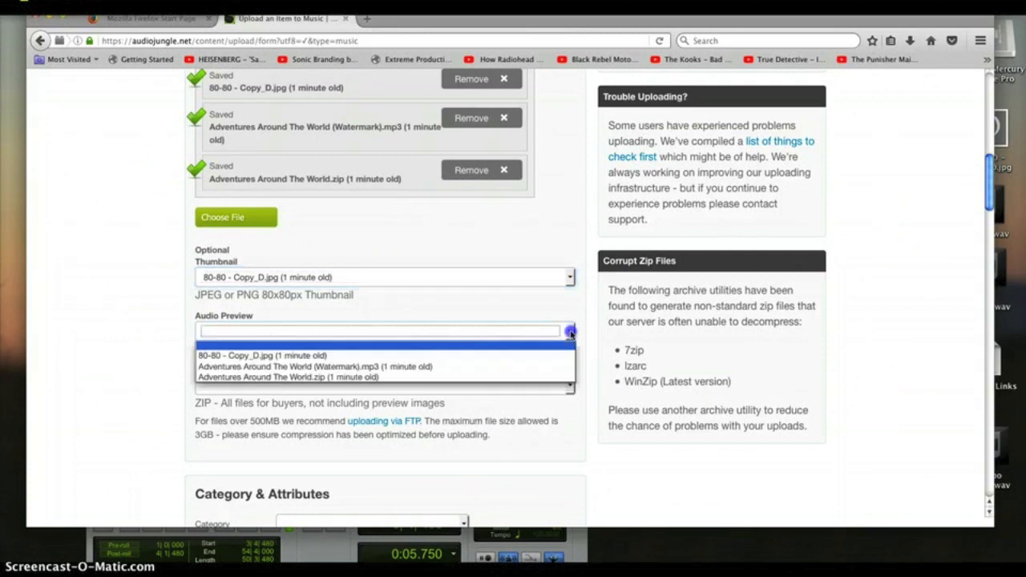
pyautogui.click(431, 368)
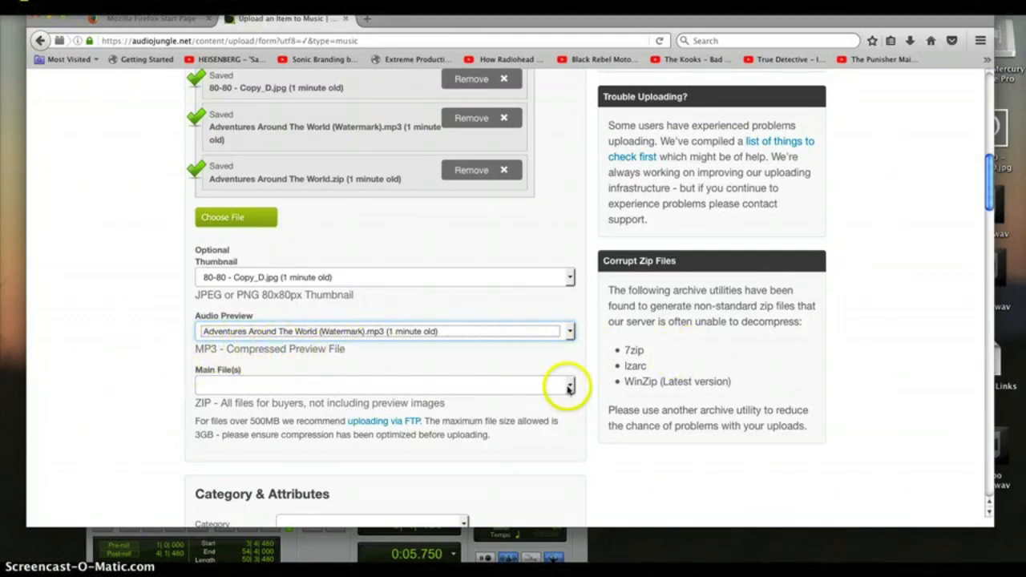
pyautogui.click(568, 388)
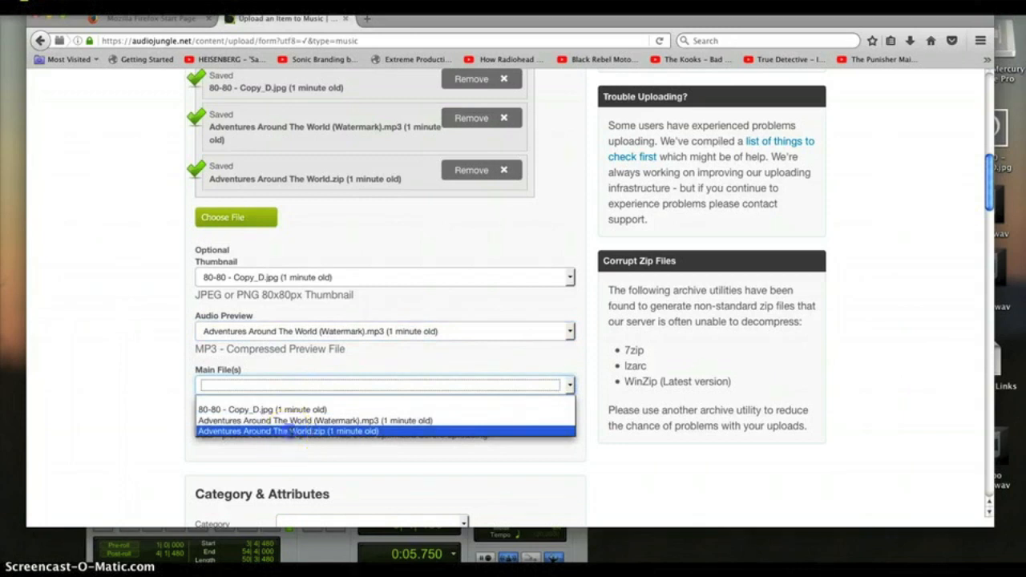
pyautogui.click(290, 431)
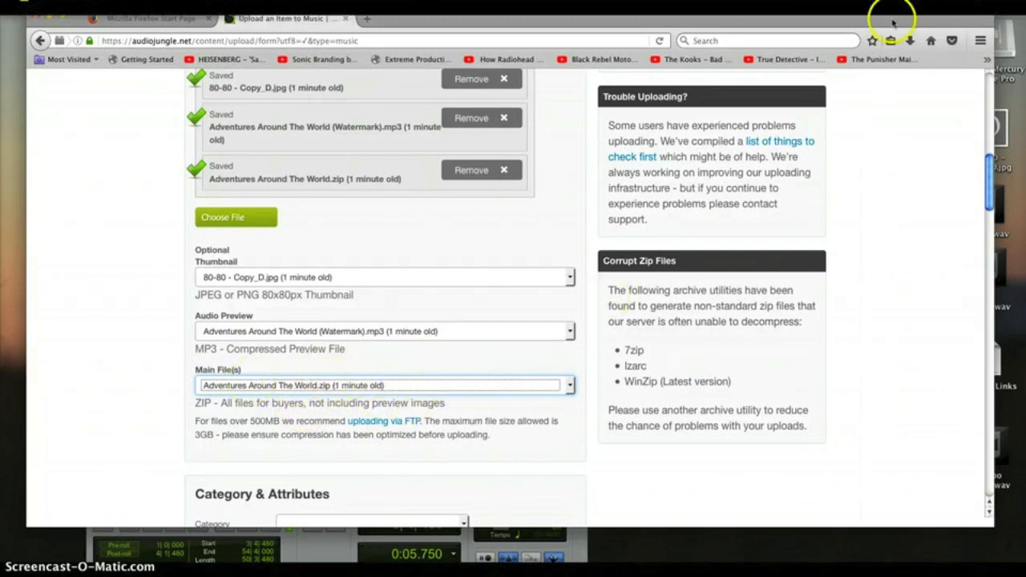
pyautogui.moveTo(901, 22); pyautogui.dragTo(901, 48)
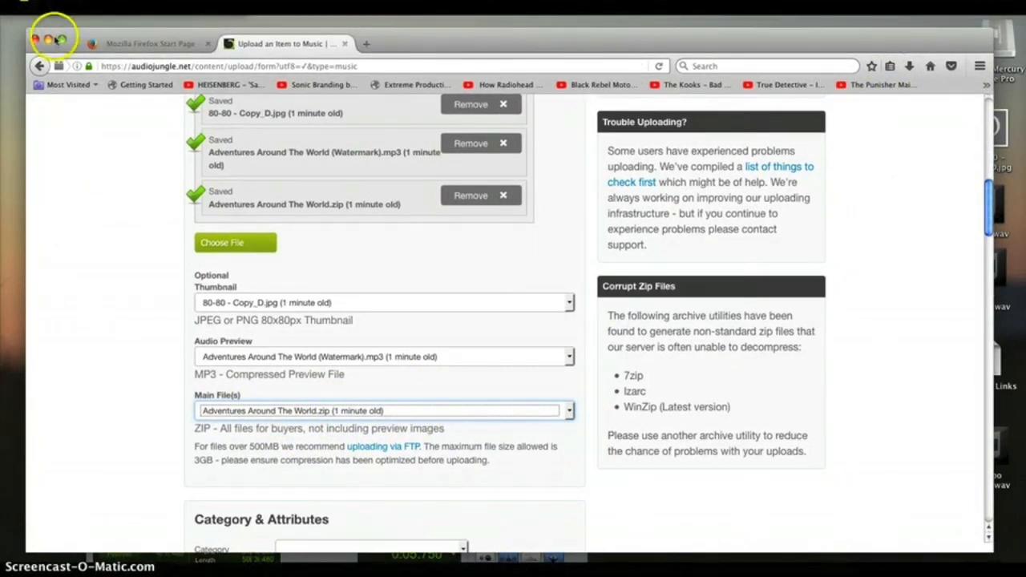
pyautogui.click(48, 39)
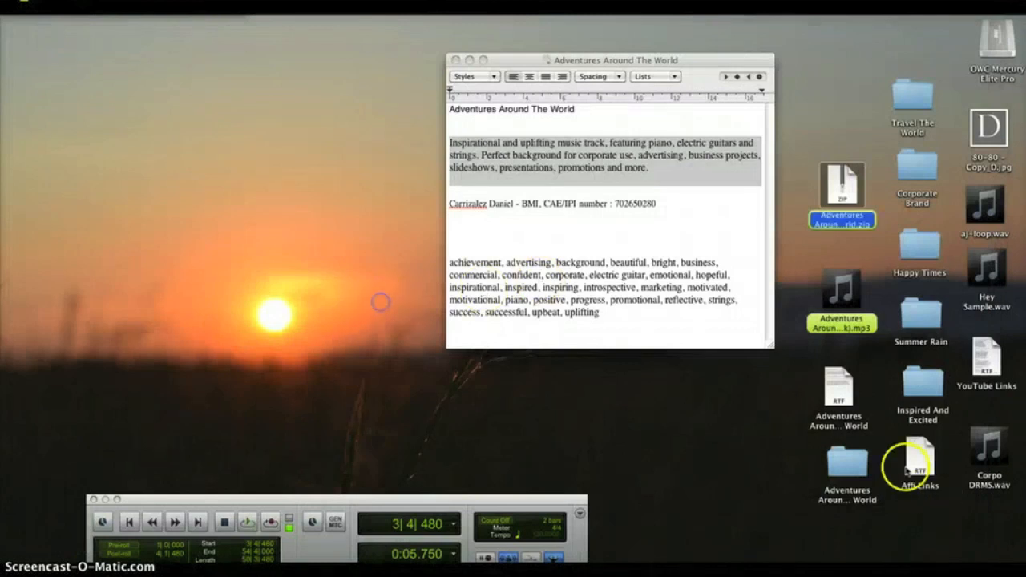
pyautogui.moveTo(850, 467); pyautogui.dragTo(296, 290)
pyautogui.doubleClick(296, 290)
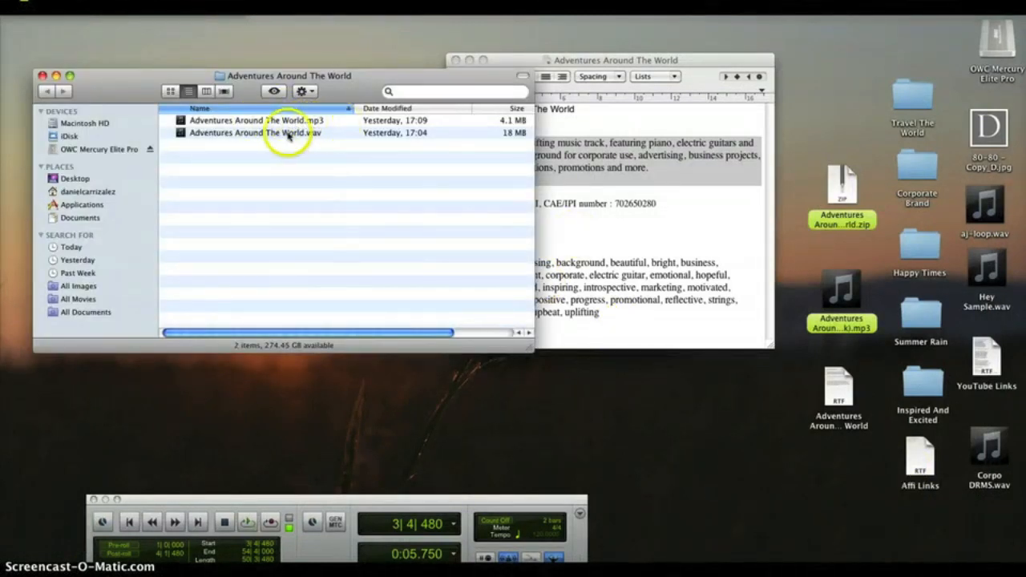
pyautogui.click(42, 76)
pyautogui.click(285, 282)
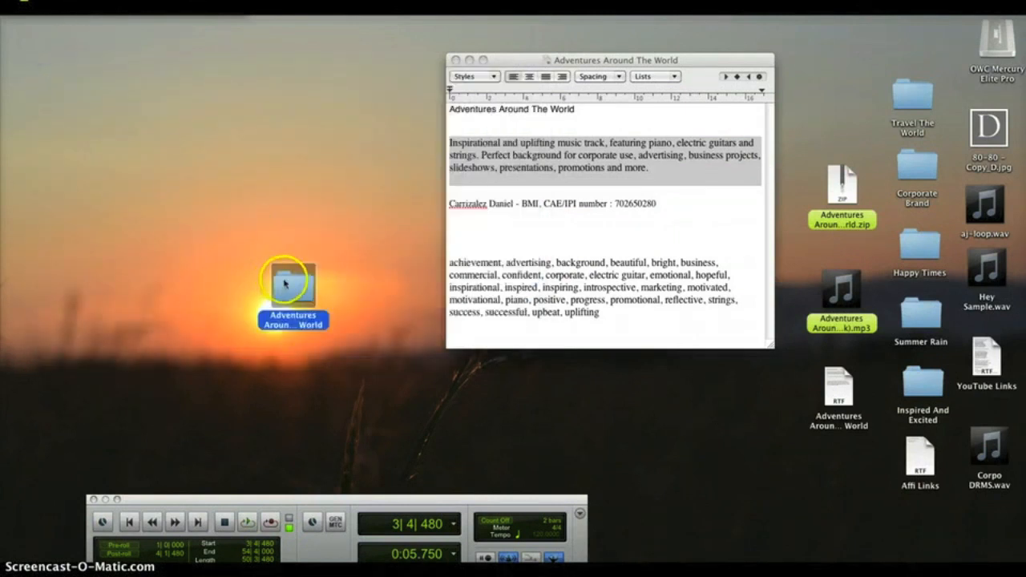
pyautogui.moveTo(558, 409); pyautogui.dragTo(844, 474)
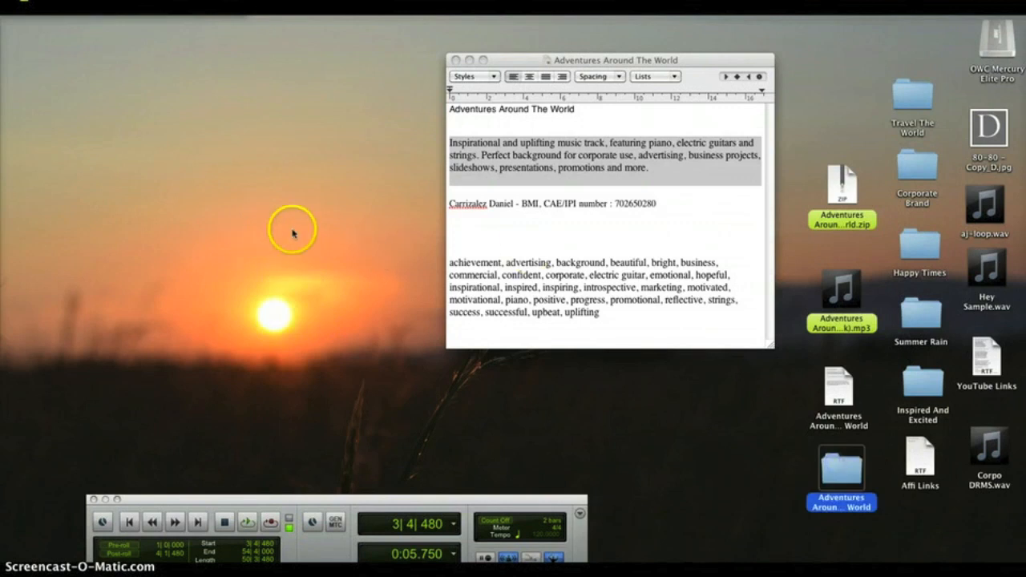
pyautogui.moveTo(859, 207); pyautogui.dragTo(839, 223)
pyautogui.moveTo(922, 550)
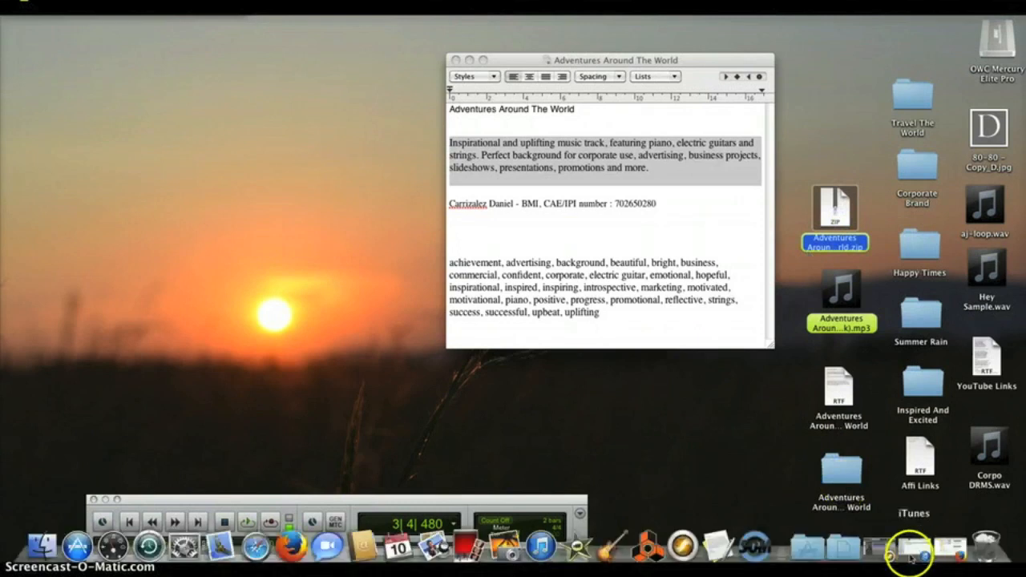
pyautogui.click(923, 550)
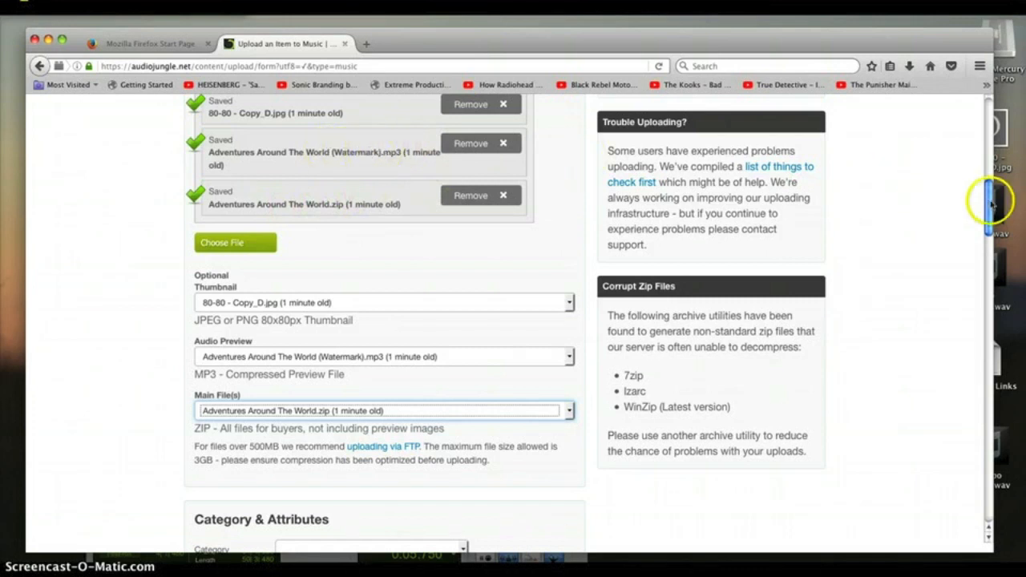
# - Set the music category to Corporate > Motivational
pyautogui.moveTo(987, 227); pyautogui.dragTo(987, 267)
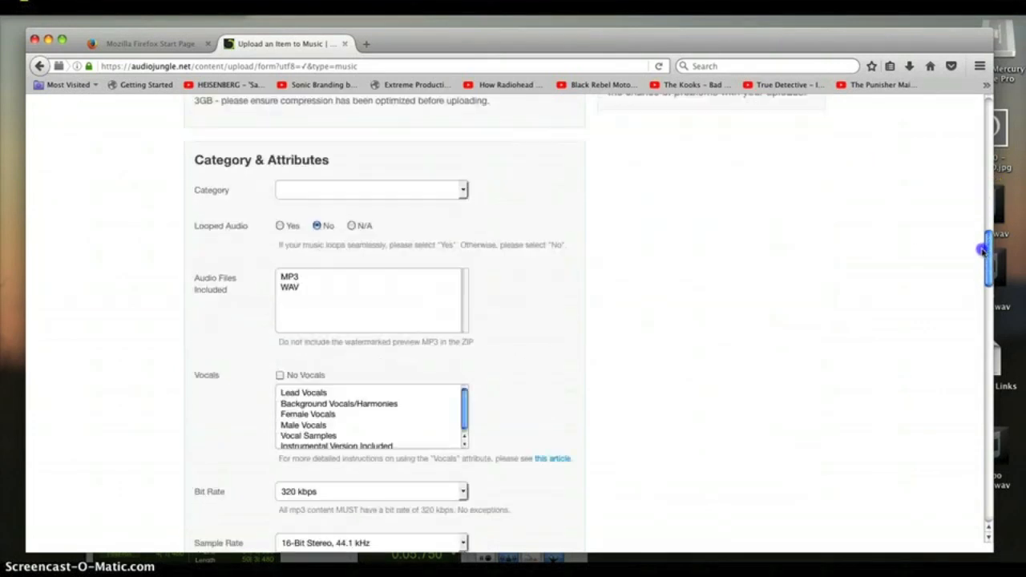
pyautogui.click(463, 190)
pyautogui.moveTo(463, 220); pyautogui.dragTo(461, 247)
pyautogui.click(329, 344)
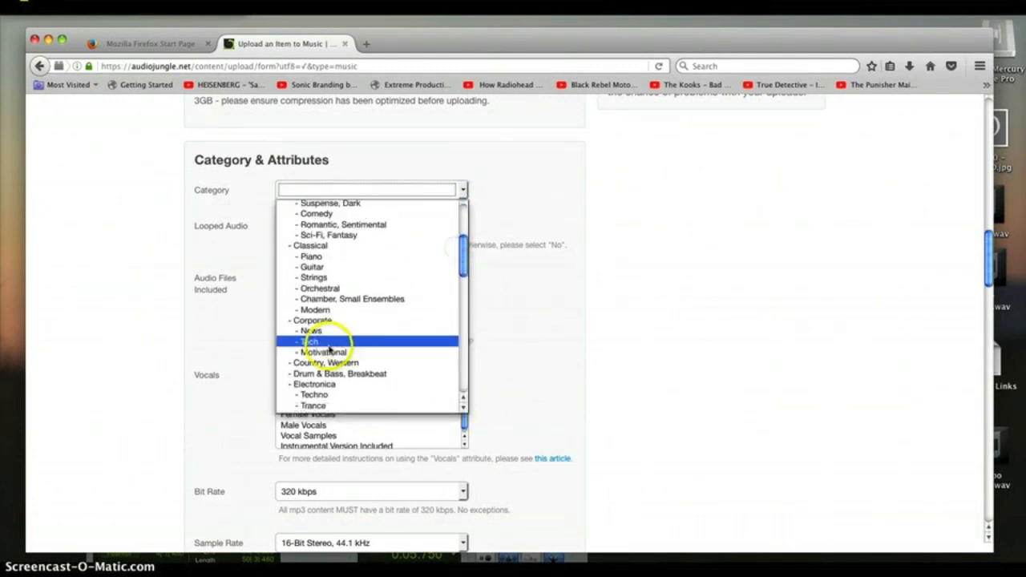
pyautogui.click(324, 353)
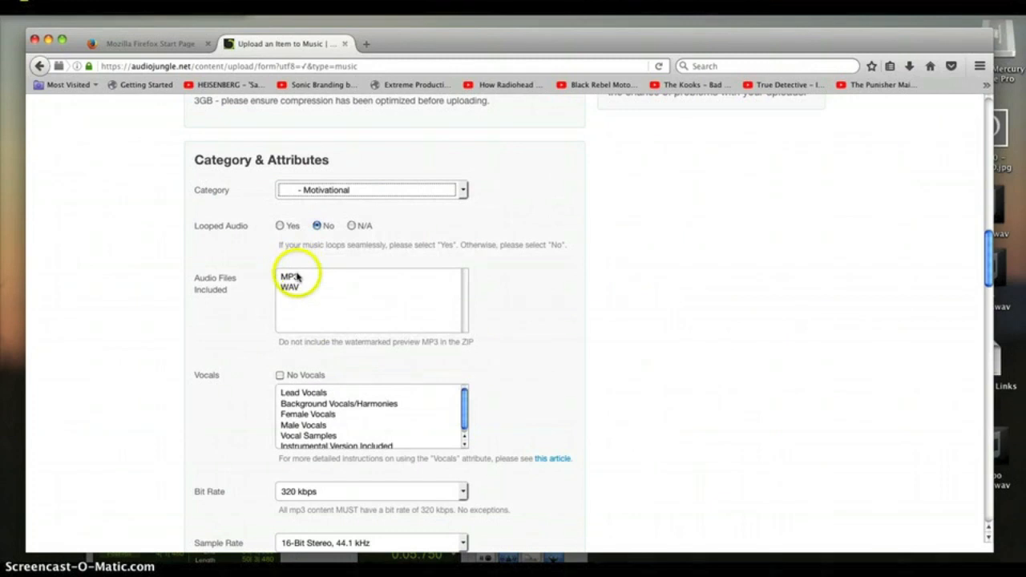
# - Mark MP3 and WAV as included audio files and tick No Vocals
pyautogui.click(988, 268)
pyautogui.moveTo(988, 268); pyautogui.dragTo(988, 280)
pyautogui.click(311, 228)
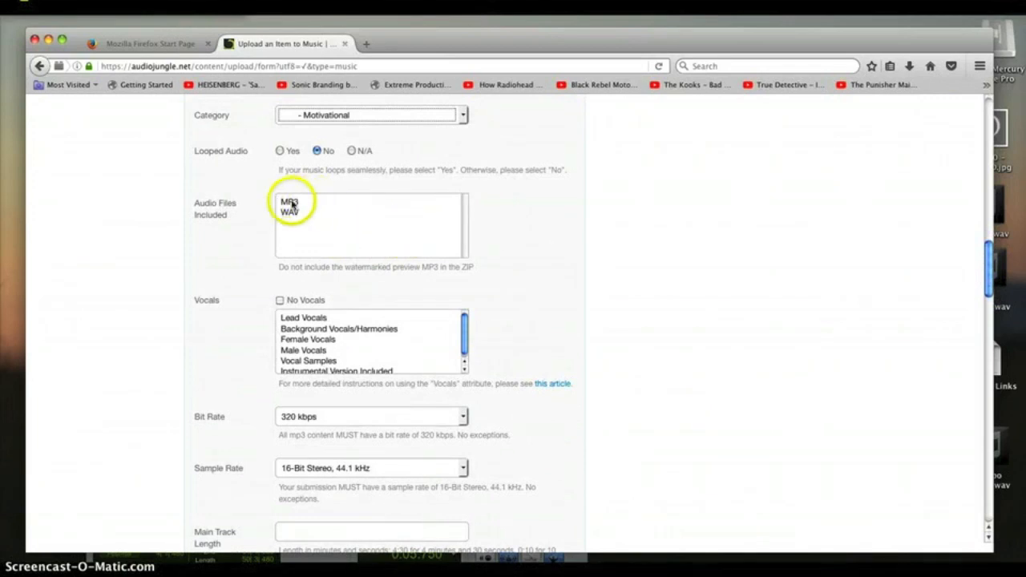
pyautogui.click(292, 205)
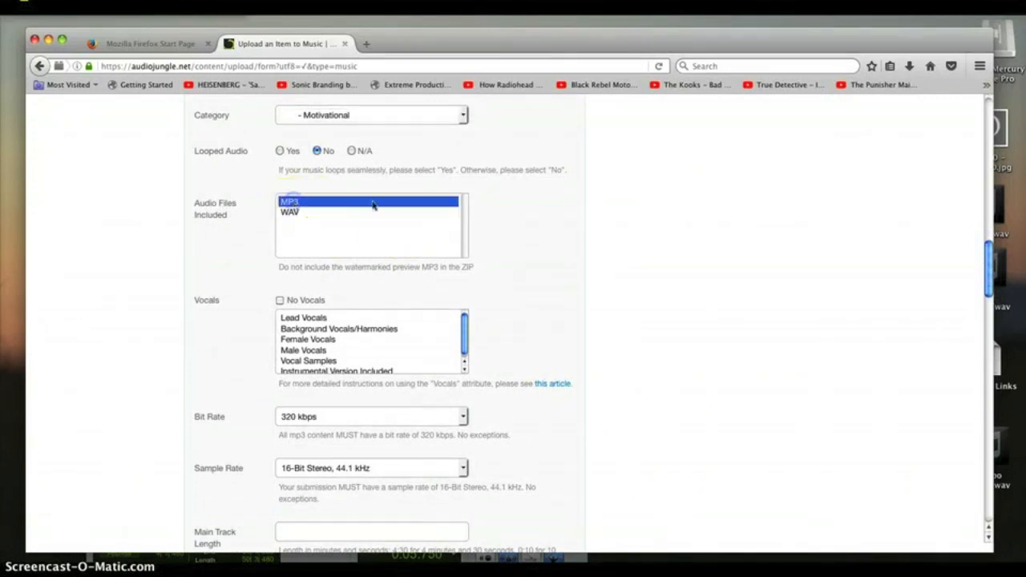
pyautogui.keyDown('super'); pyautogui.click(290, 213); pyautogui.keyUp('super')
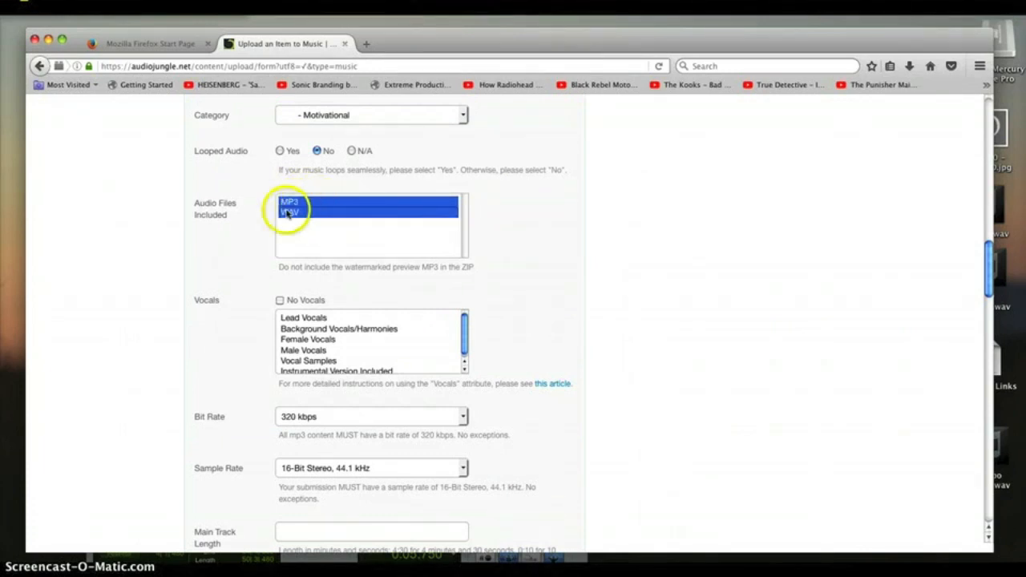
pyautogui.click(280, 302)
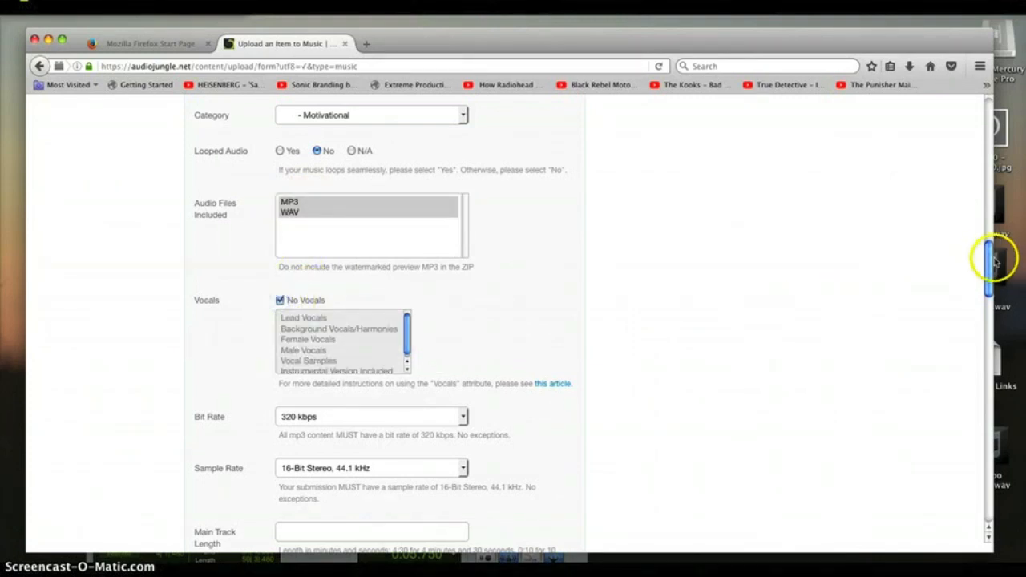
# - Scroll toward Main Track Length and open iTunes to check the track's duration
pyautogui.moveTo(991, 259); pyautogui.dragTo(703, 293)
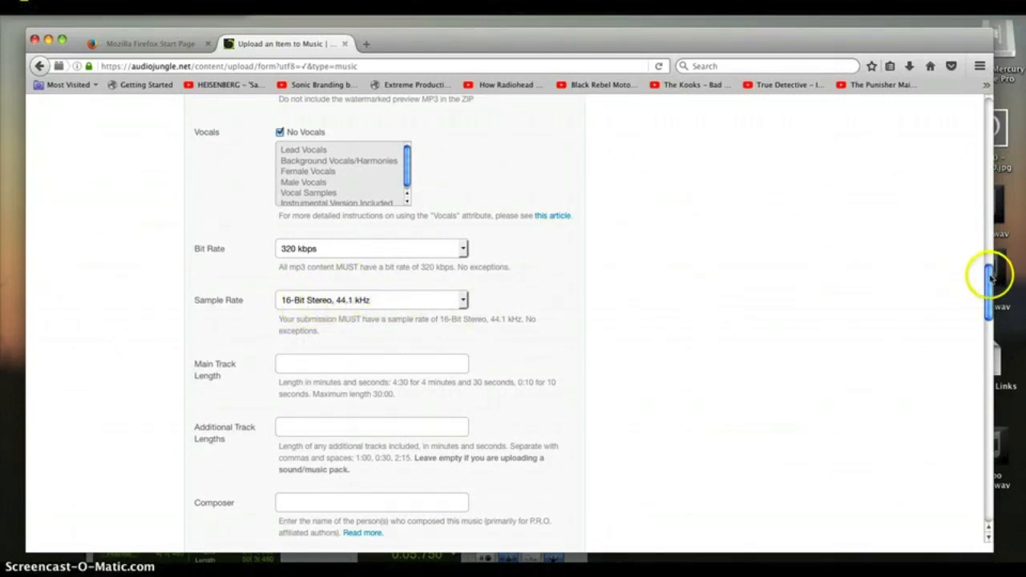
pyautogui.scroll(-1, 991, 277)
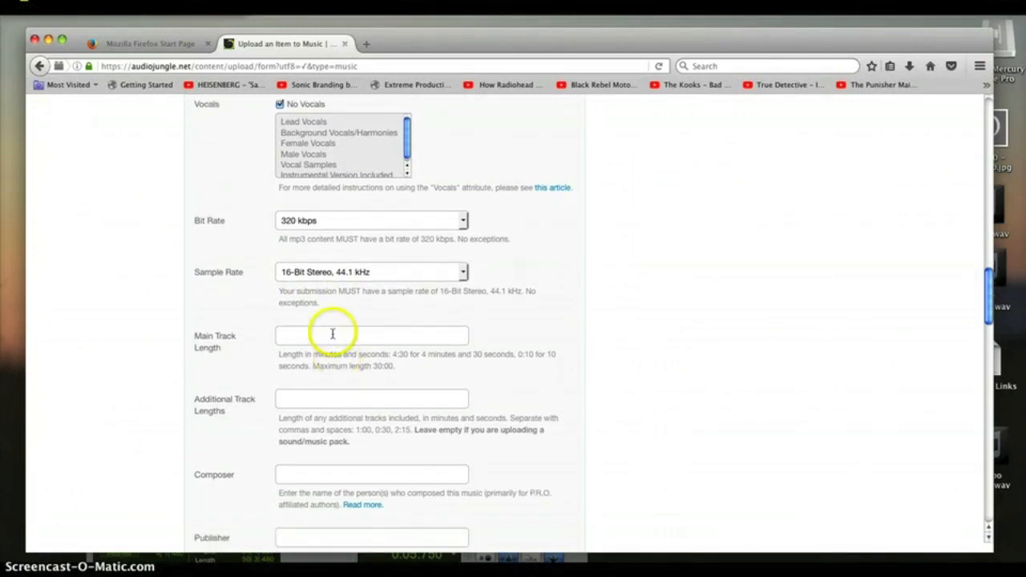
pyautogui.click(938, 551)
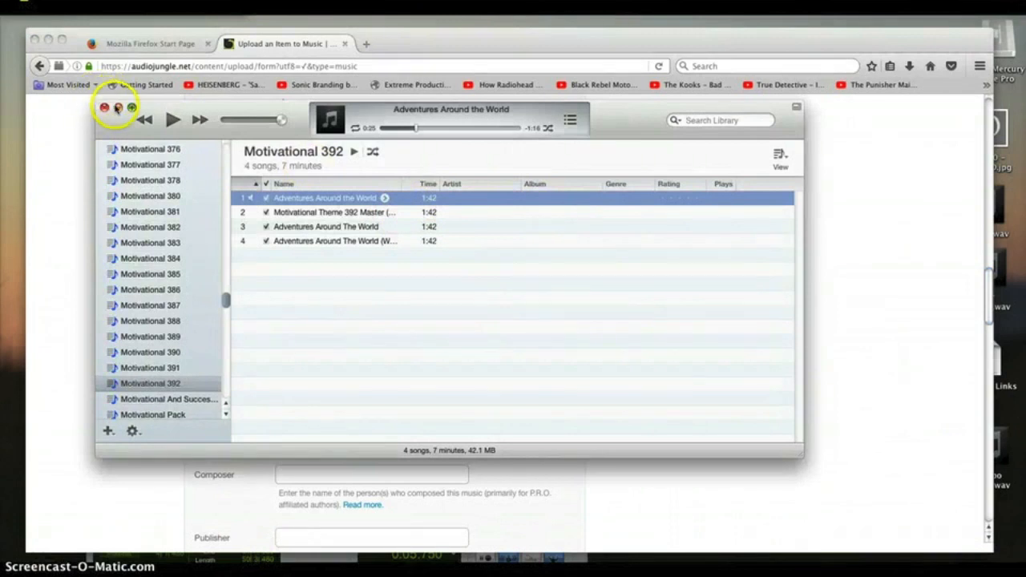
# - Close iTunes, enter 1:42 as the Main Track Length, and uncover the notes
pyautogui.click(116, 106)
pyautogui.click(310, 337)
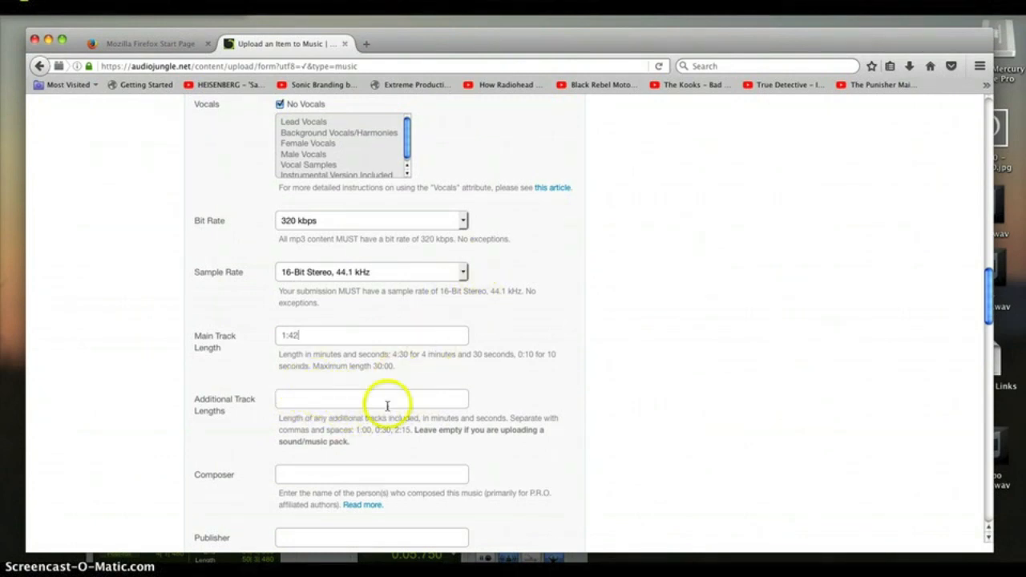
pyautogui.moveTo(574, 46); pyautogui.dragTo(531, 127)
# - Copy the composer credit line from the notes into the Composer field
pyautogui.click(556, 60)
pyautogui.moveTo(658, 204); pyautogui.dragTo(460, 206)
pyautogui.press('super+c')
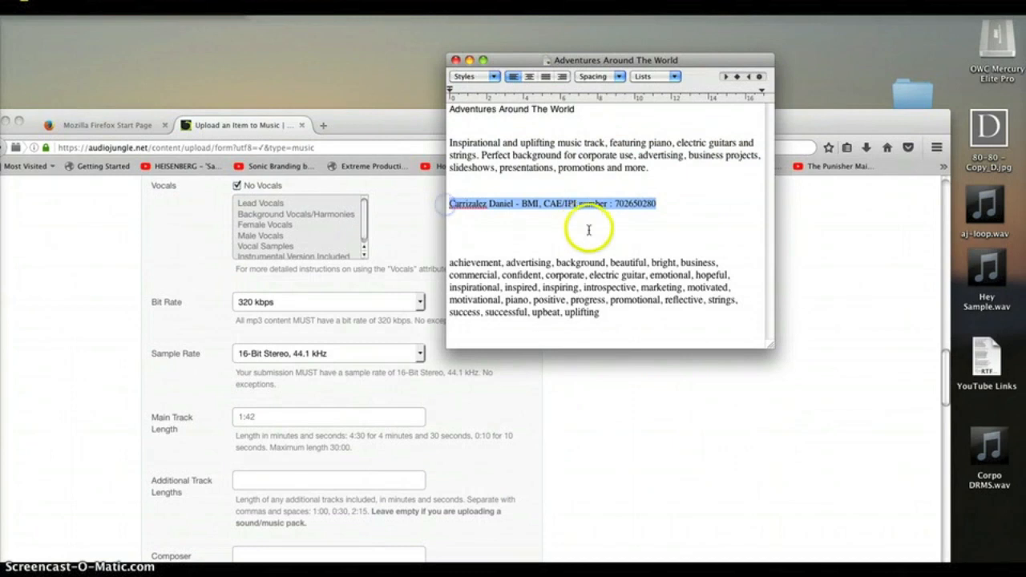
pyautogui.click(675, 376)
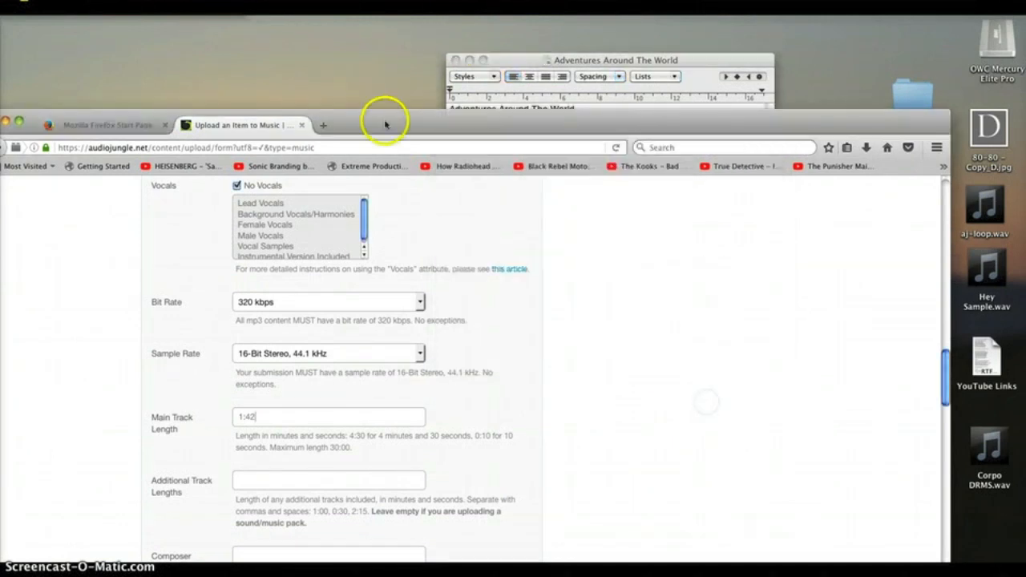
pyautogui.moveTo(390, 122); pyautogui.dragTo(446, 15)
pyautogui.click(320, 448)
pyautogui.press('super+v')
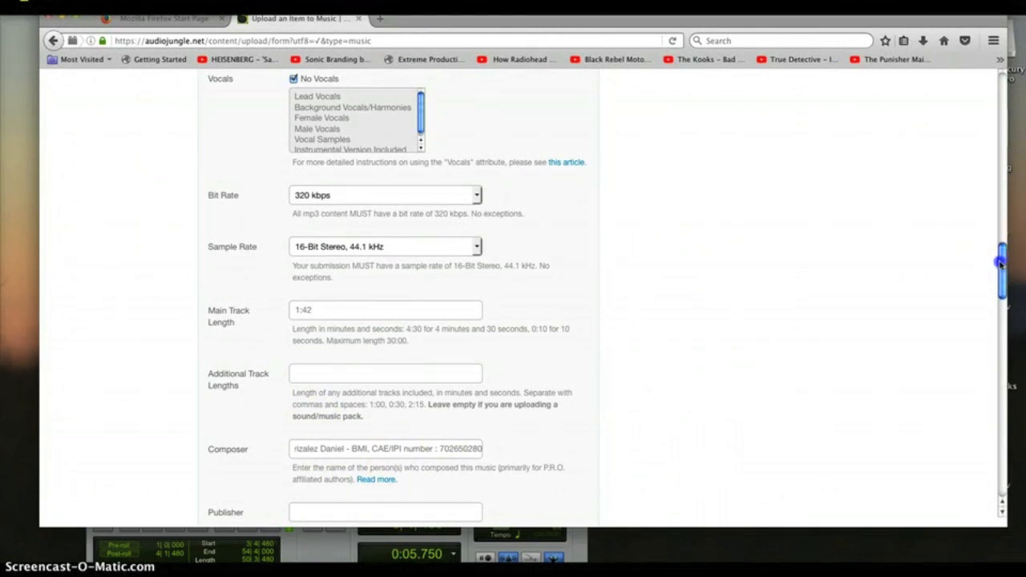
pyautogui.moveTo(1001, 263); pyautogui.dragTo(991, 282)
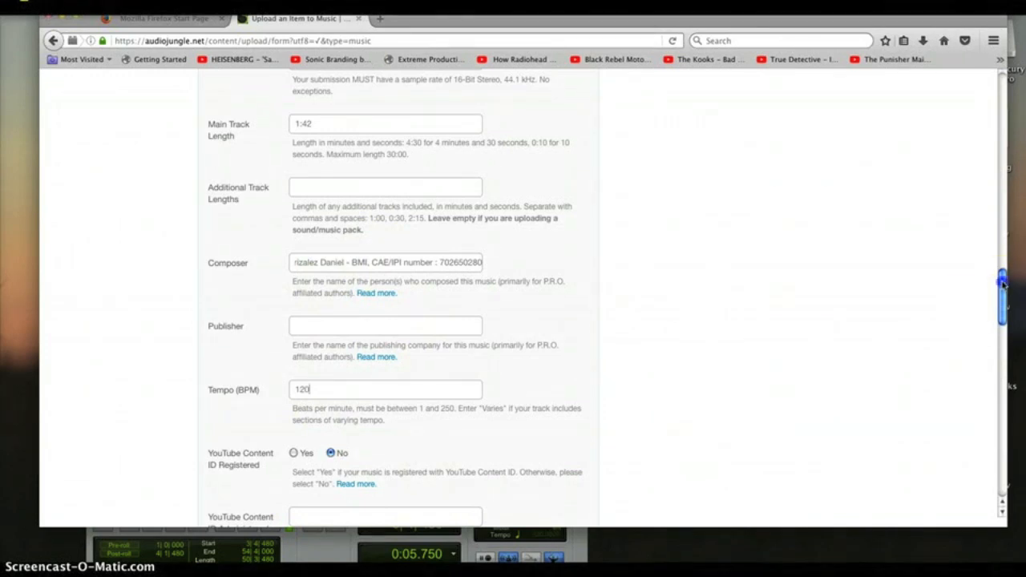
pyautogui.moveTo(1002, 282); pyautogui.dragTo(1002, 295)
pyautogui.scroll(-3, 996, 306)
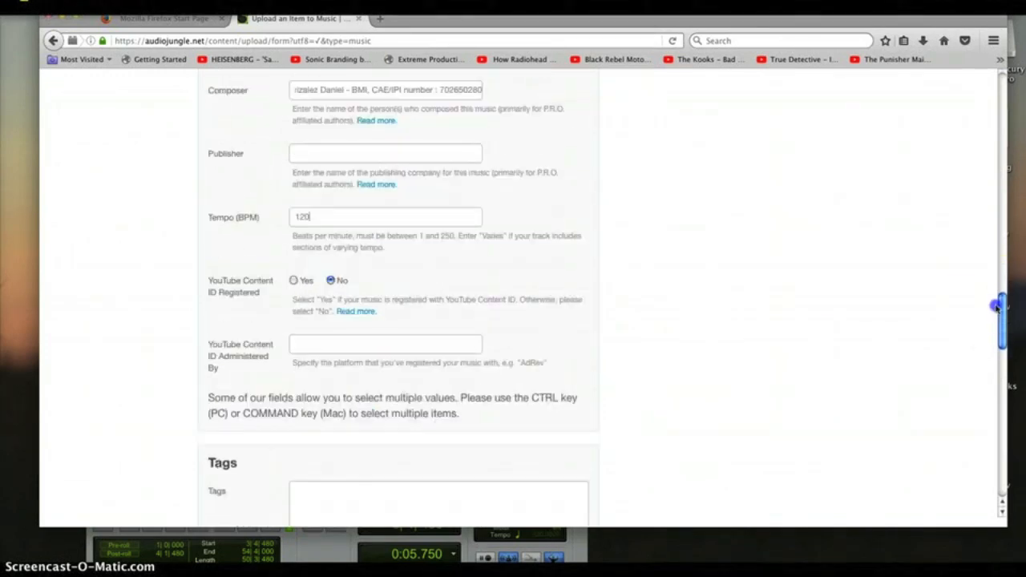
pyautogui.scroll(5, 996, 312)
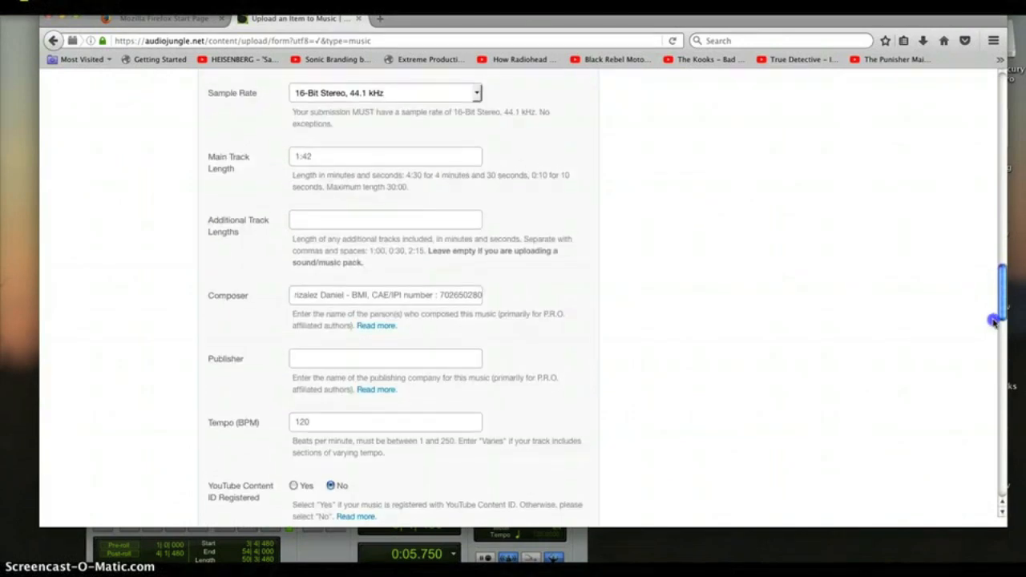
pyautogui.scroll(-8, 994, 321)
pyautogui.moveTo(999, 296); pyautogui.dragTo(1002, 266)
# - Copy the keyword paragraph from the notes and paste it into the Tags box
pyautogui.moveTo(760, 23); pyautogui.dragTo(756, 149)
pyautogui.click(666, 60)
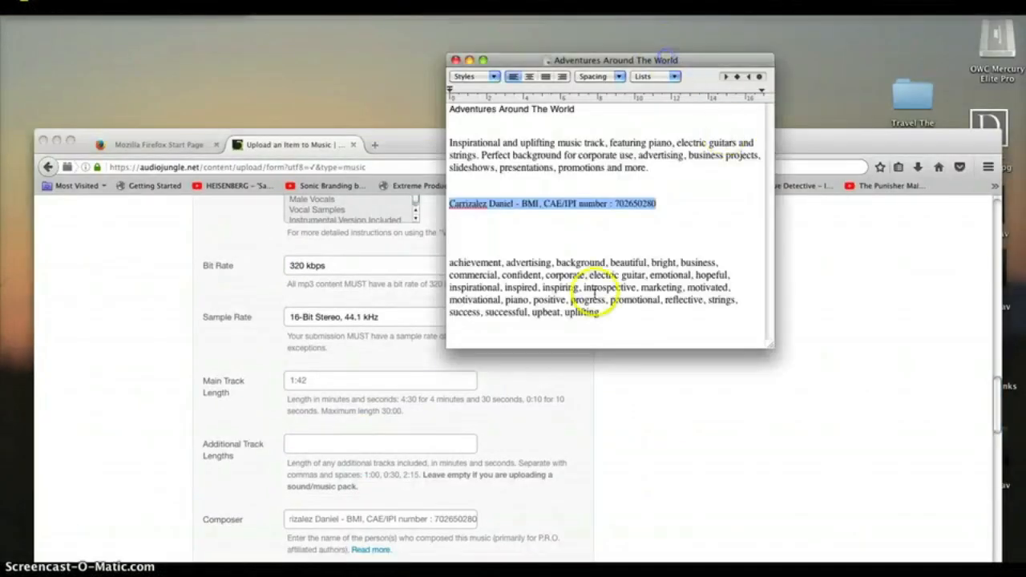
pyautogui.click(449, 262)
pyautogui.keyDown('shift'); pyautogui.click(585, 325); pyautogui.keyUp('shift')
pyautogui.press('super+c')
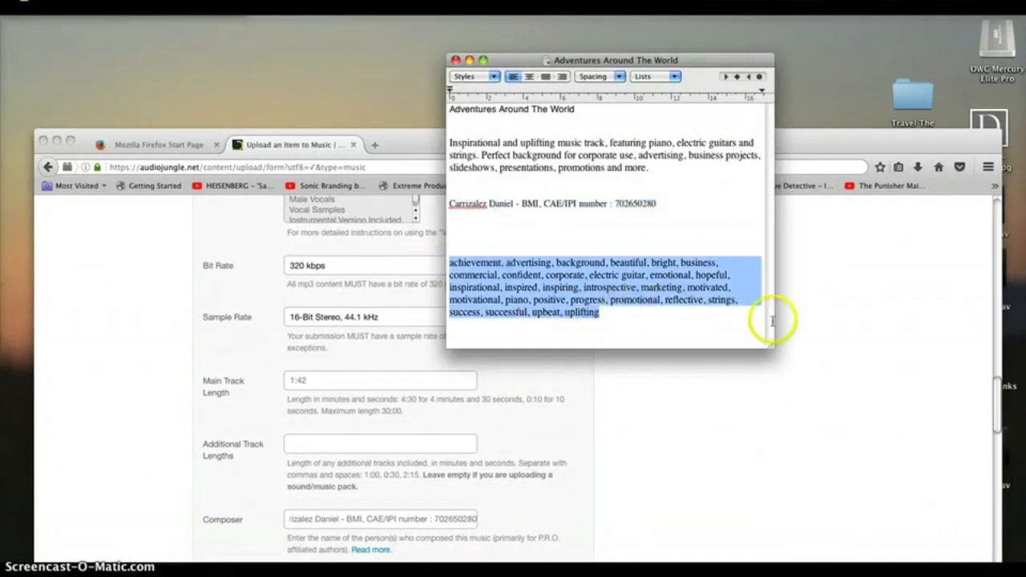
pyautogui.click(856, 316)
pyautogui.moveTo(774, 133); pyautogui.dragTo(769, 6)
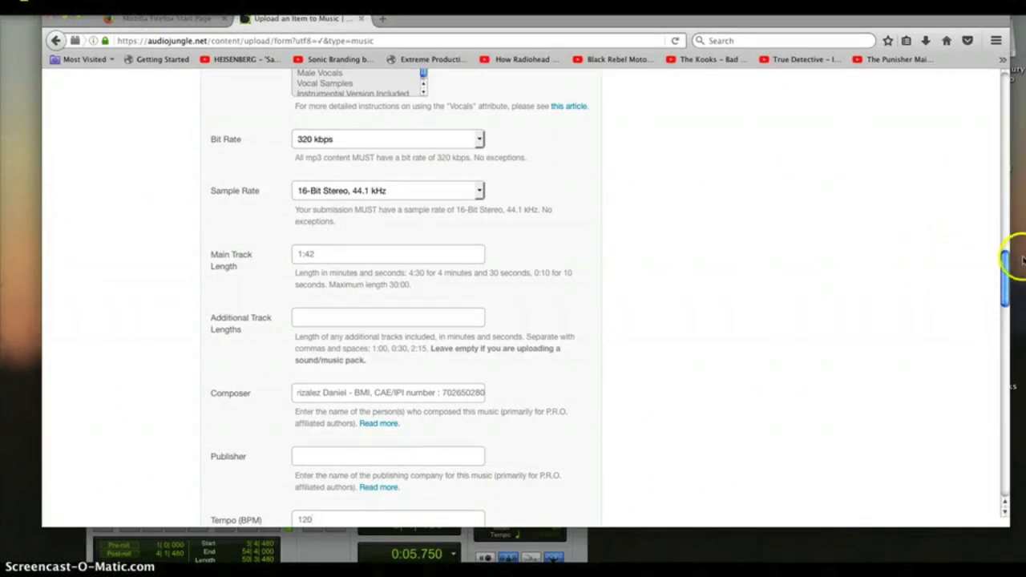
pyautogui.moveTo(1008, 261); pyautogui.dragTo(994, 330)
pyautogui.click(329, 274)
pyautogui.press('super+v')
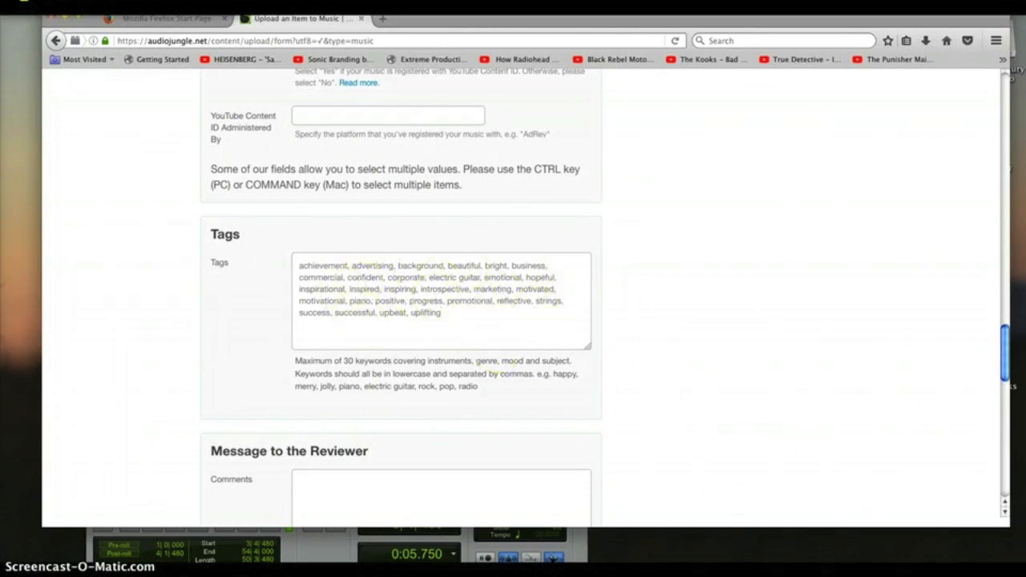
# - Tick the rights and licensing declaration and upload the track for review
pyautogui.moveTo(1007, 356); pyautogui.dragTo(1003, 376)
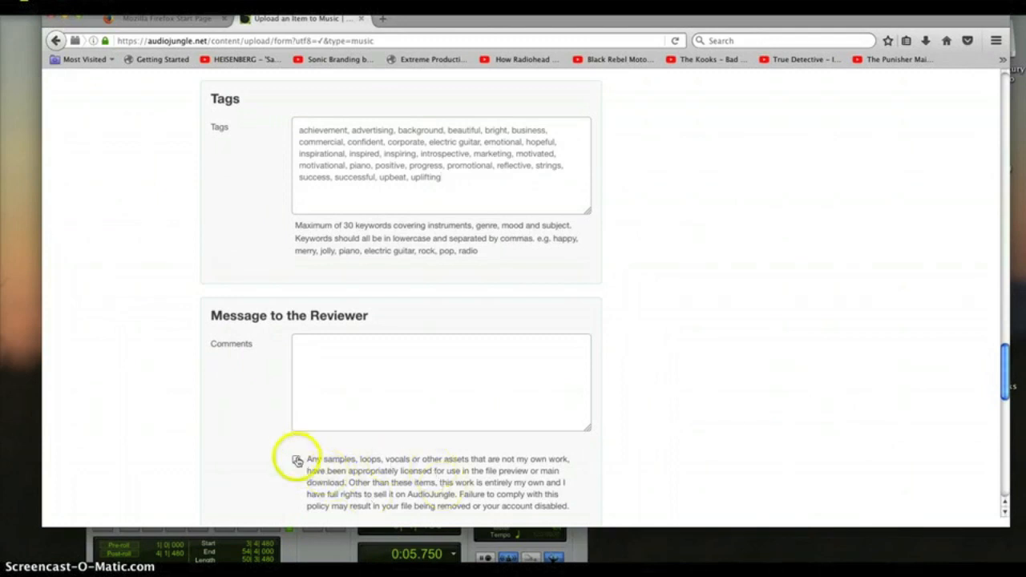
pyautogui.click(416, 468)
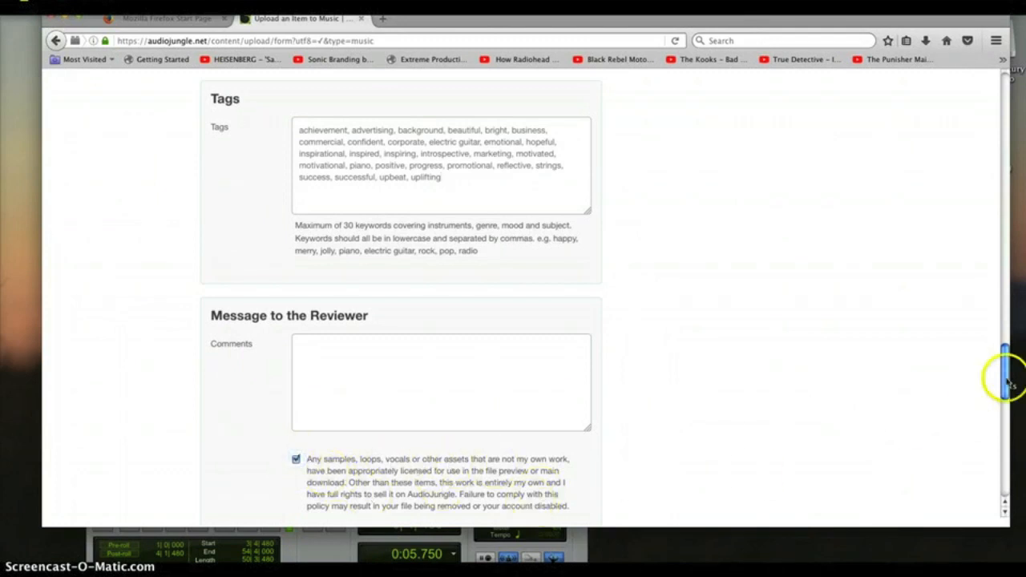
pyautogui.moveTo(1007, 383)
pyautogui.mouseDown()
pyautogui.moveTo(1006, 397)
pyautogui.moveTo(1004, 374)
pyautogui.mouseUp()
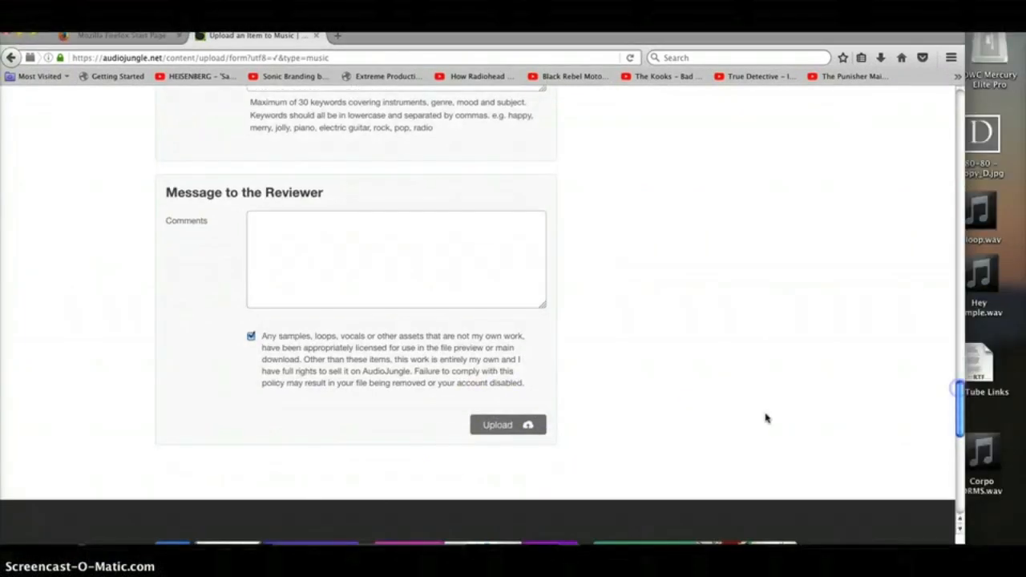
pyautogui.click(518, 426)
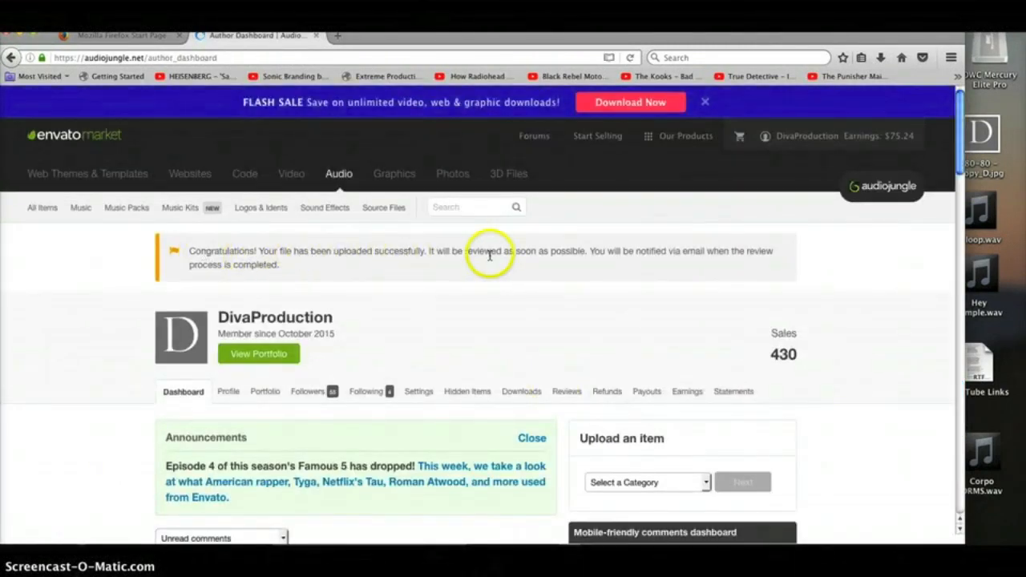
# - Choose Music in the dashboard's Upload an item dropdown and continue to the music upload form
pyautogui.moveTo(958, 135); pyautogui.dragTo(935, 206)
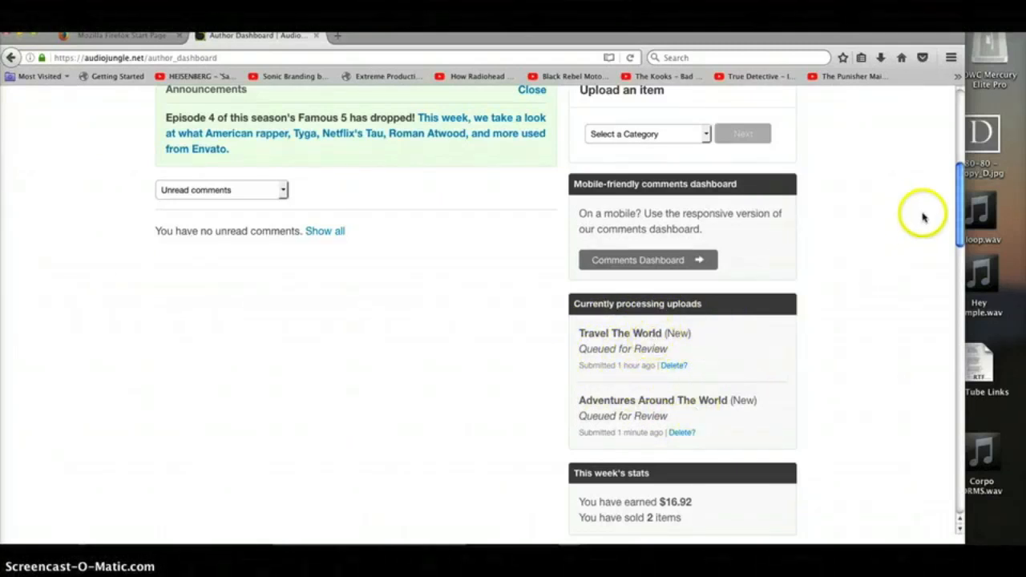
pyautogui.click(709, 133)
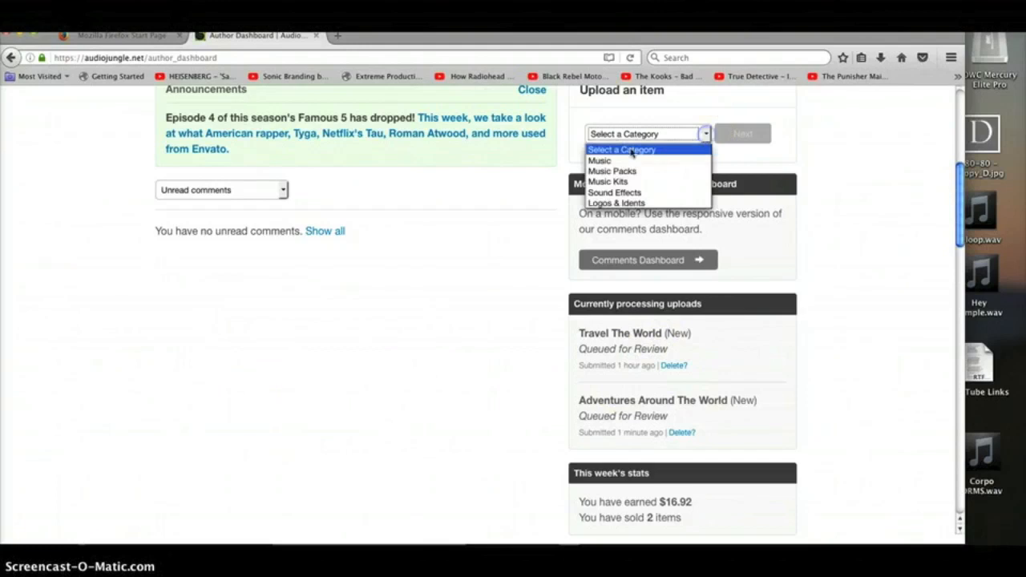
pyautogui.click(610, 158)
pyautogui.click(748, 134)
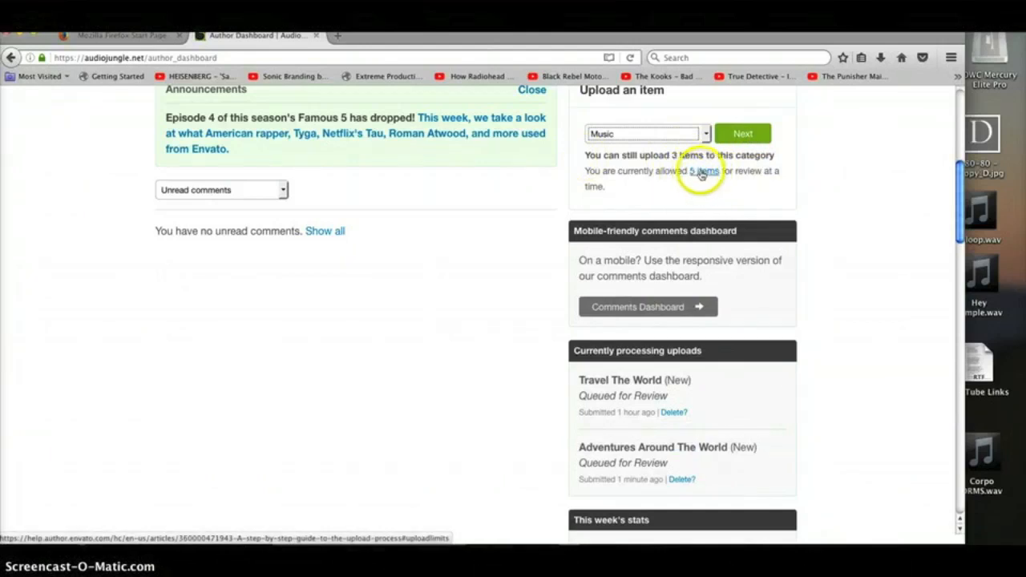
pyautogui.click(724, 137)
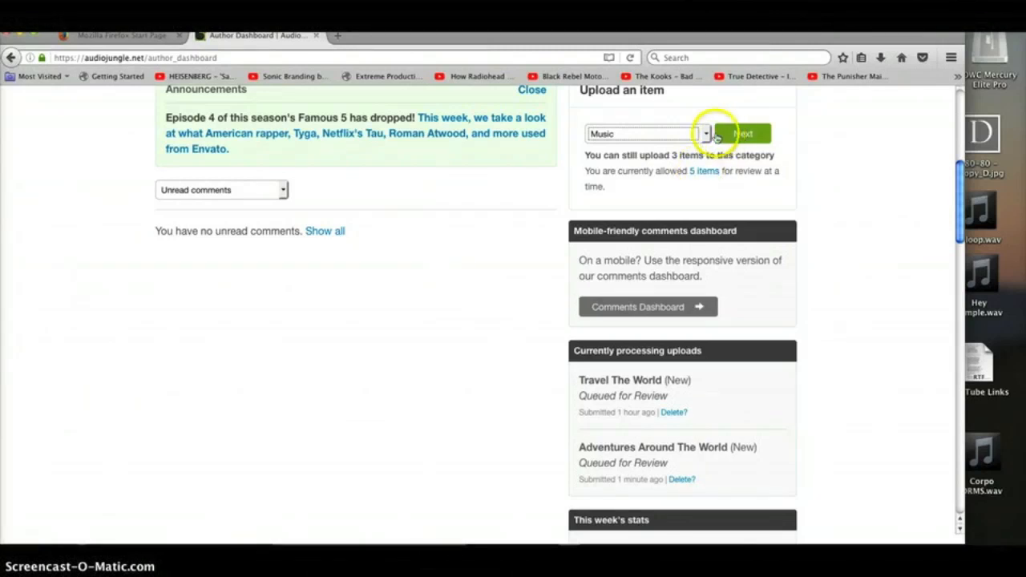
pyautogui.moveTo(960, 178); pyautogui.dragTo(955, 173)
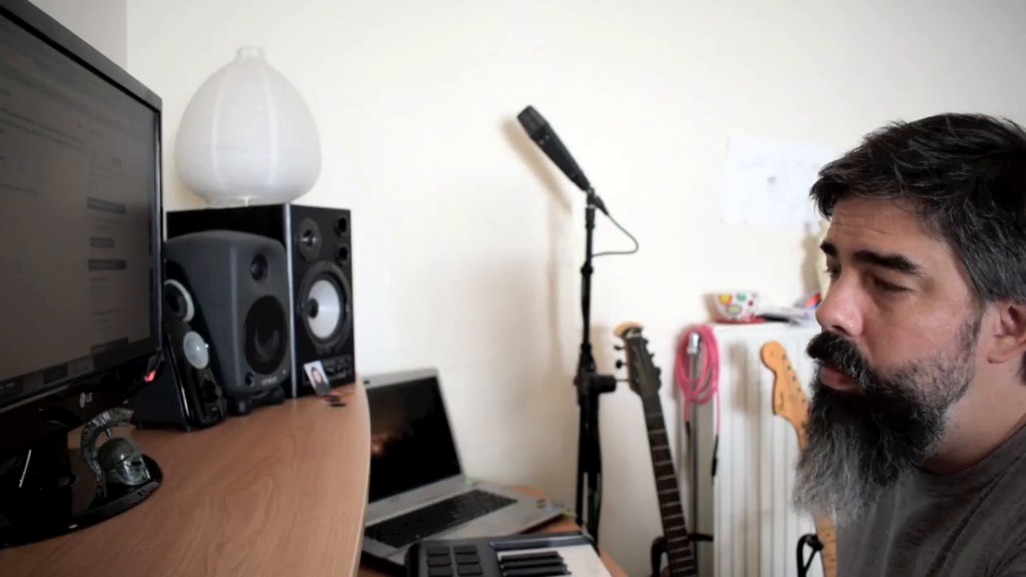